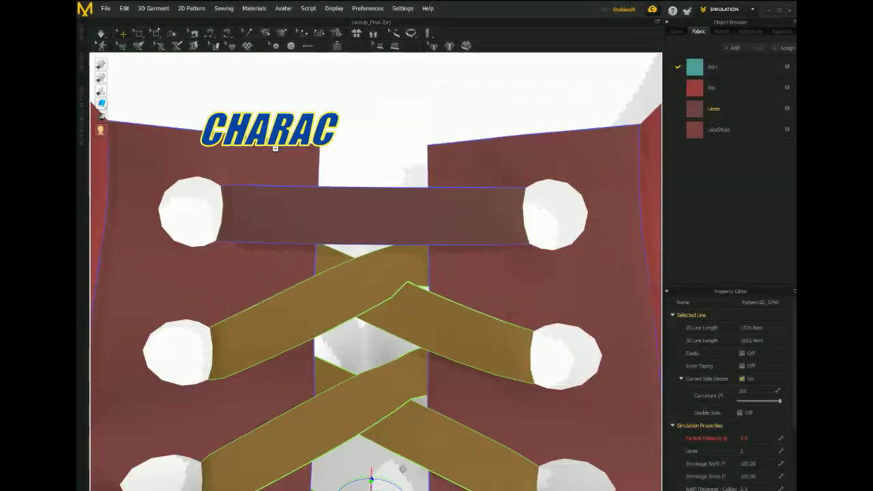
Zoom out to a front view and show the LaceStrips fabric's Fabric_Matte material settings.
scroll(274, 148, down, 10)
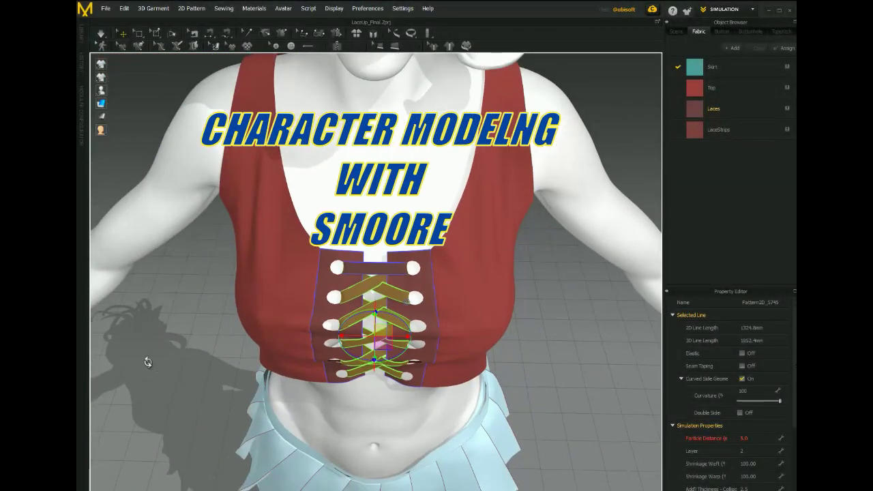
right_drag(148, 363, 120, 318)
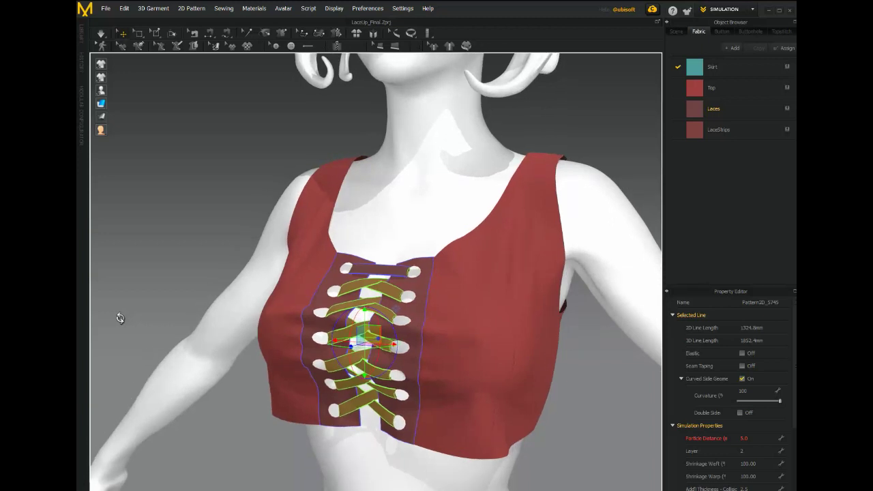
click(697, 129)
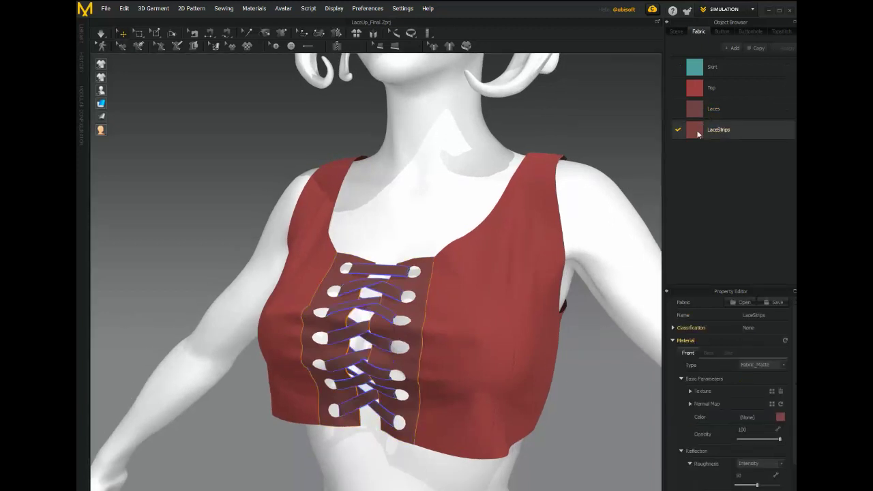
Try a dark red on the lace strips, then give the Laces fabric a deep brownish red.
click(780, 417)
click(428, 188)
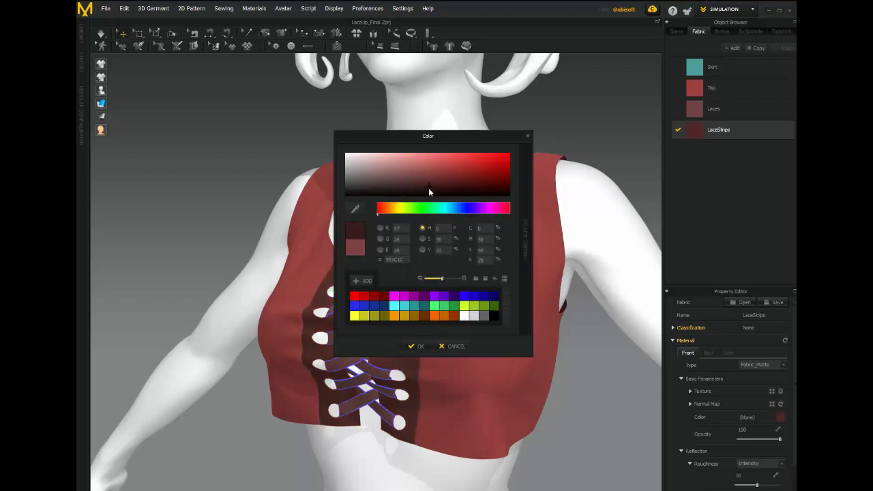
click(450, 346)
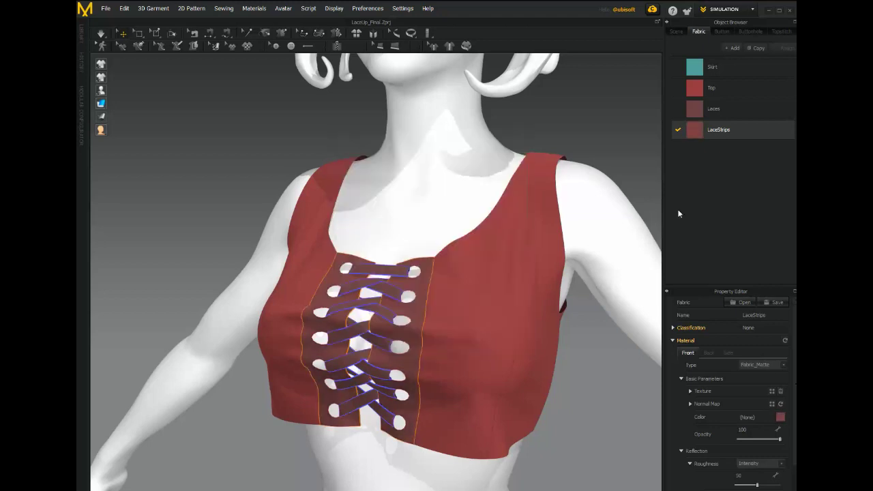
click(695, 110)
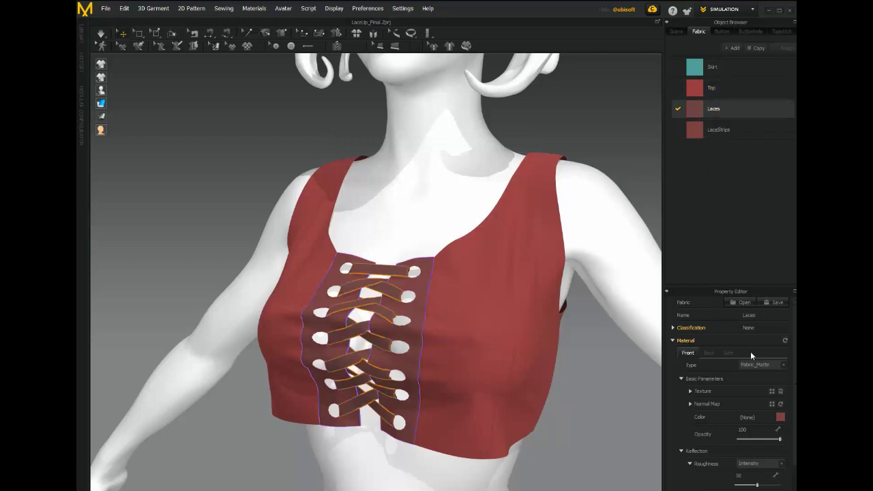
click(780, 417)
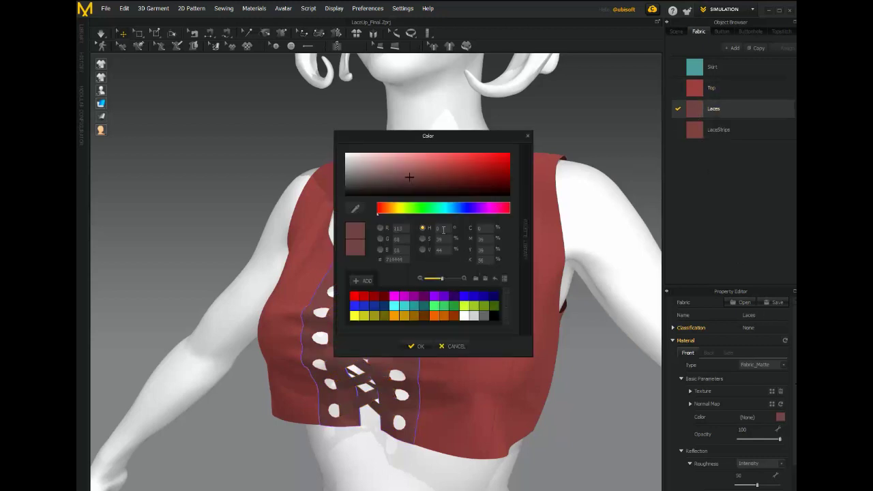
click(409, 187)
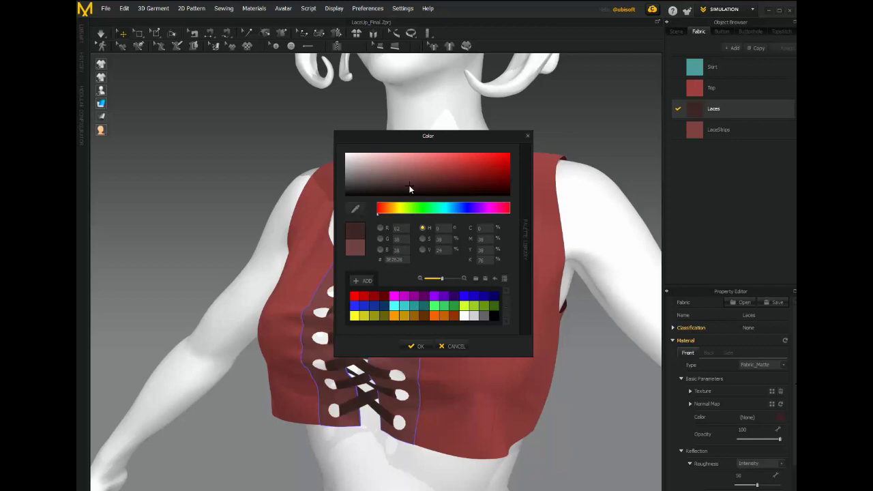
click(416, 347)
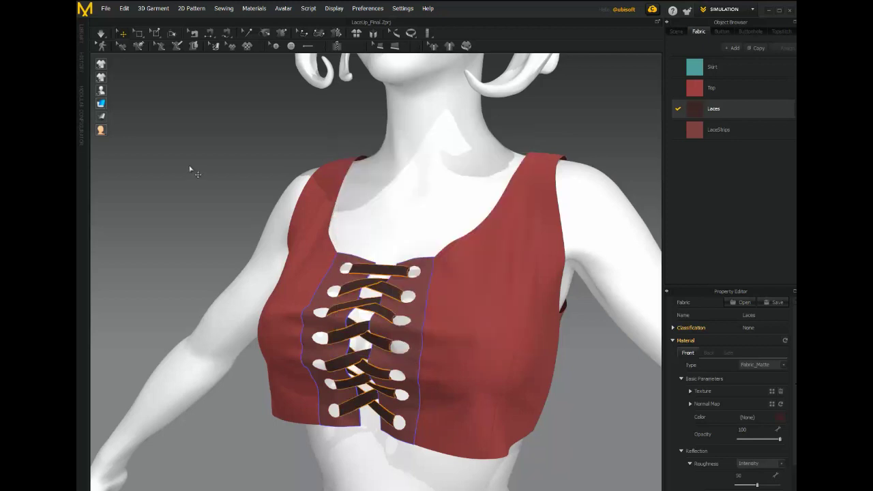
Orbit around the laced top to inspect it and darken the laces toward olive.
right_drag(190, 167, 152, 161)
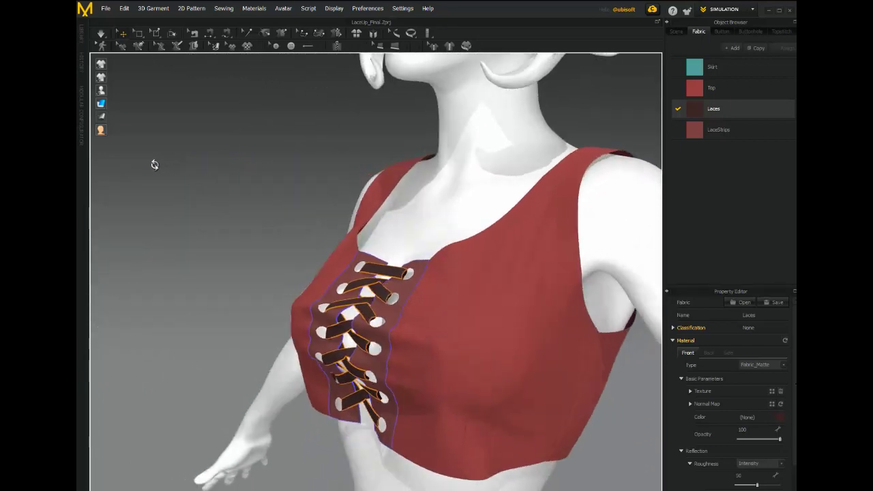
right_drag(316, 184, 88, 183)
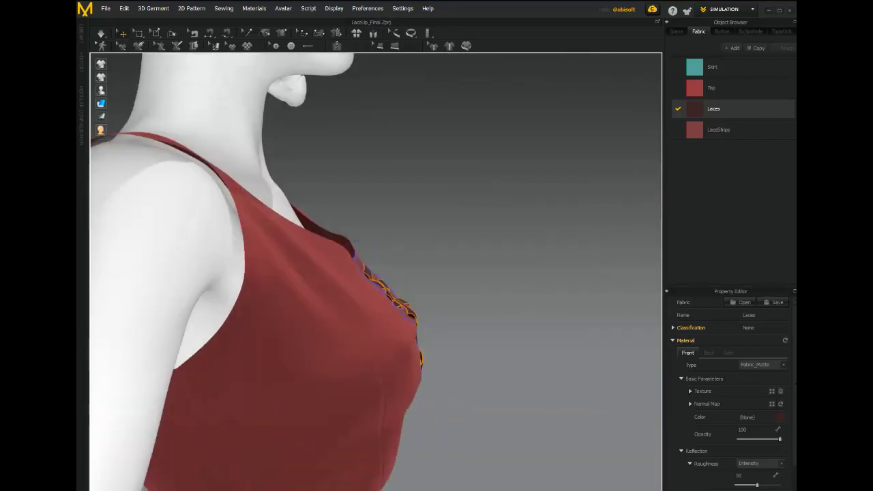
right_drag(380, 190, 303, 189)
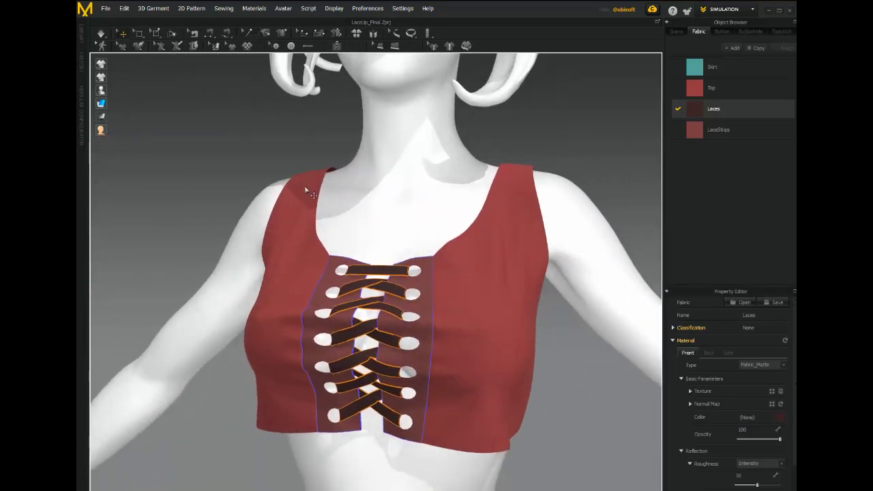
scroll(168, 136, down, 4)
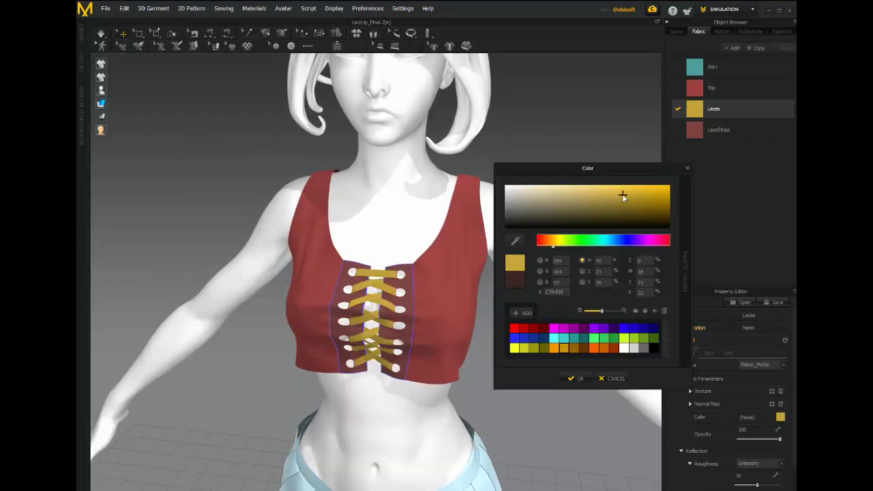
drag(622, 193, 583, 215)
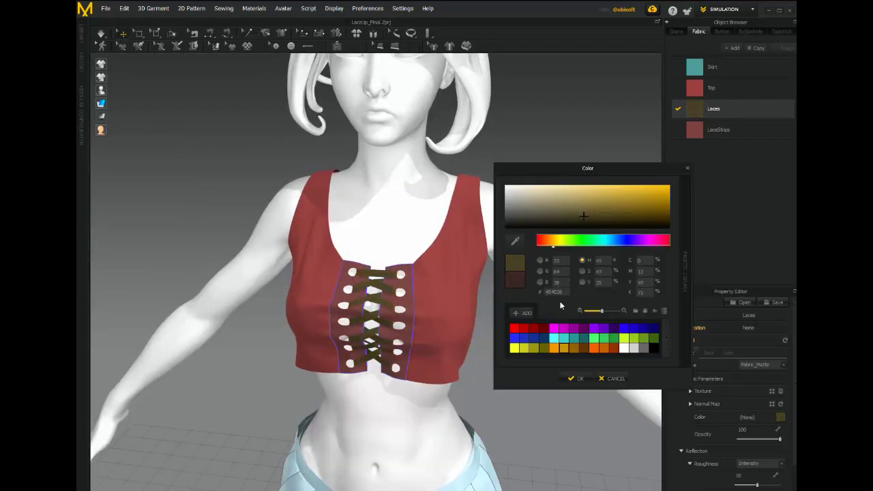
Make the laces a darkened navy blue and orbit around the avatar to review them.
click(544, 338)
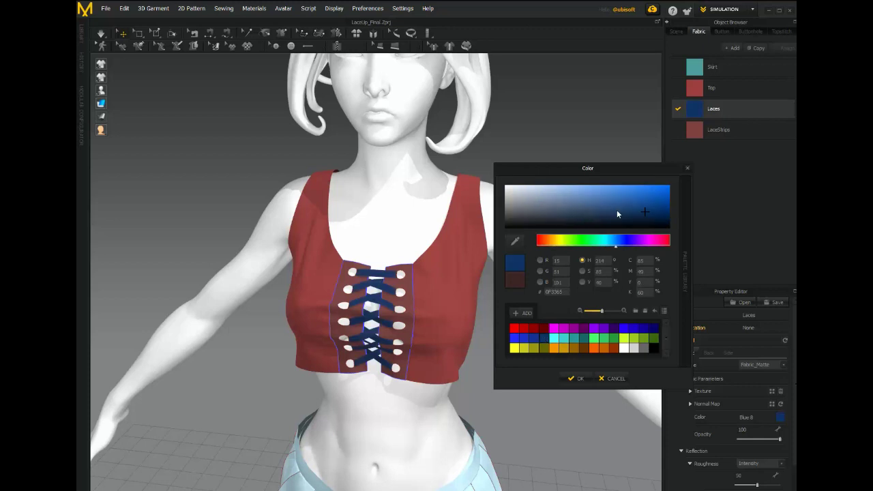
drag(633, 211, 619, 219)
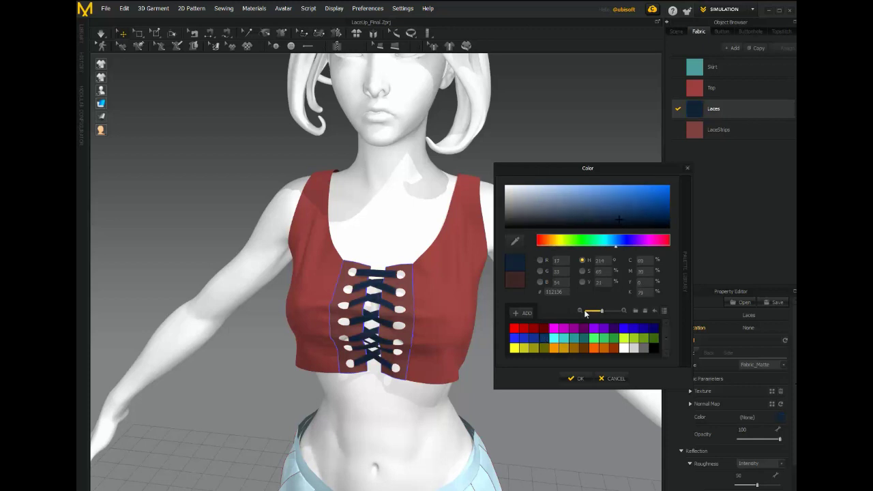
click(577, 378)
scroll(524, 185, up, 5)
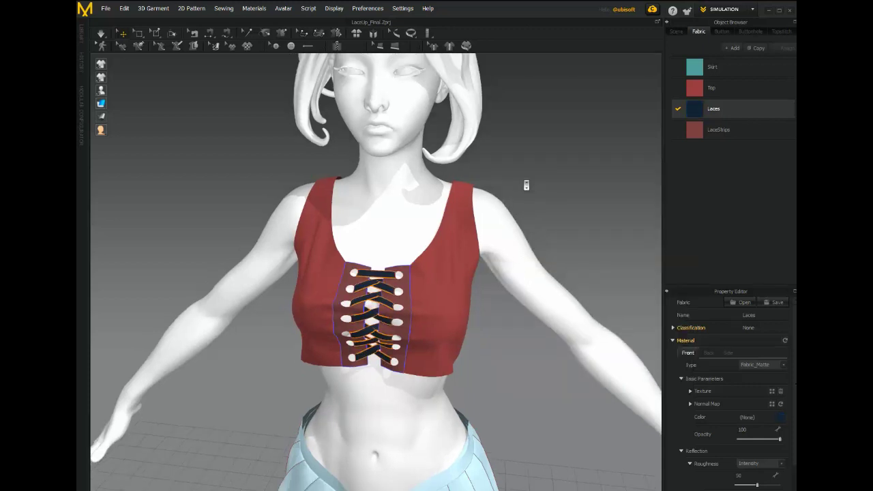
right_drag(570, 126, 547, 120)
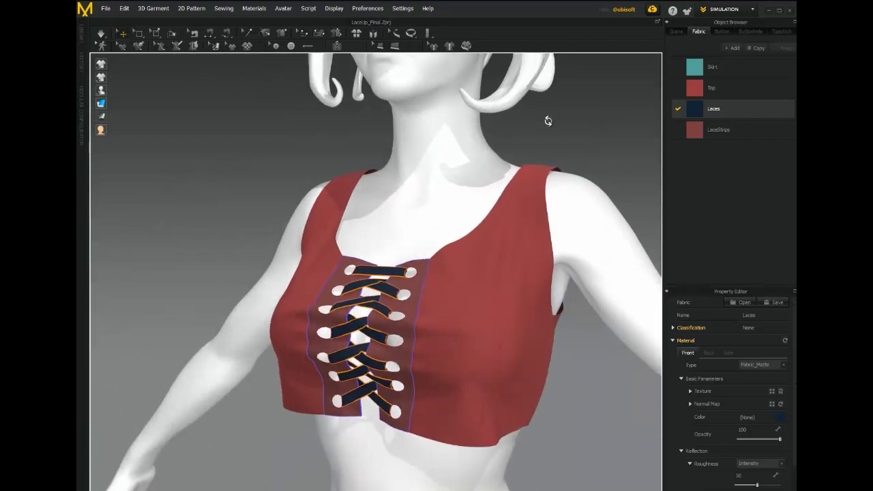
right_drag(604, 135, 441, 156)
scroll(472, 147, down, 3)
scroll(447, 146, up, 3)
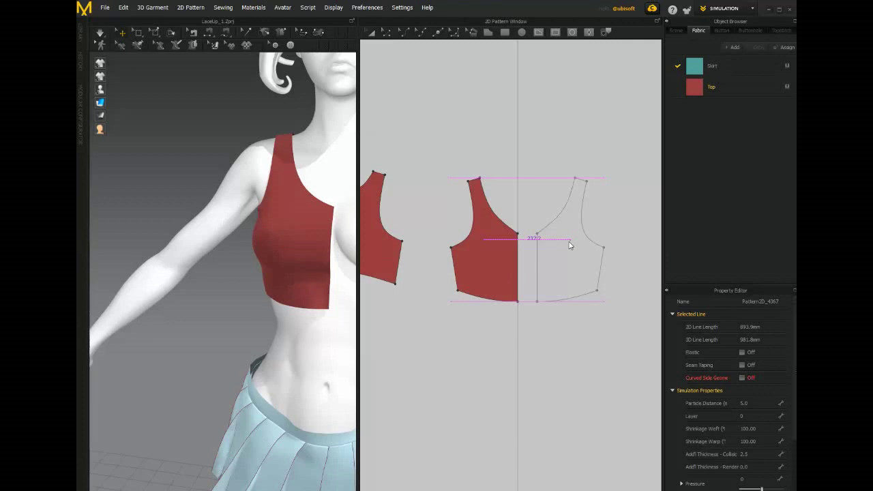
Mirror the bodice half and draw a narrow rectangle strip between the two halves.
click(570, 246)
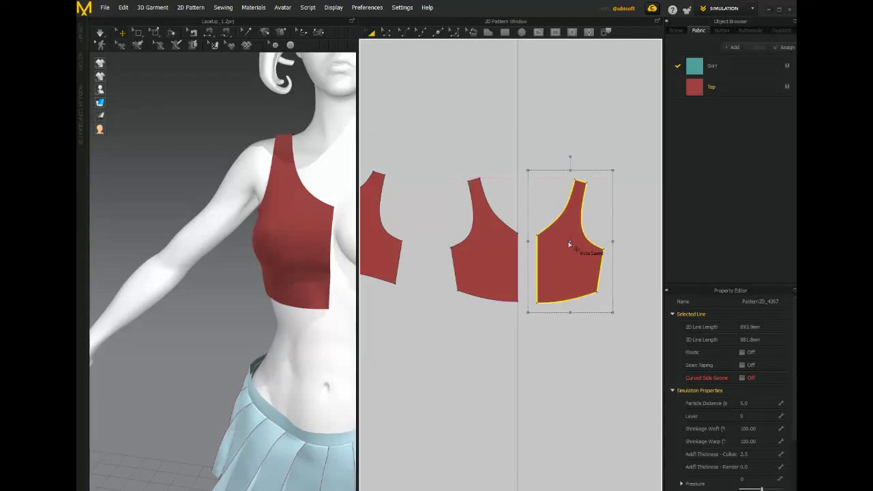
scroll(566, 229, up, 5)
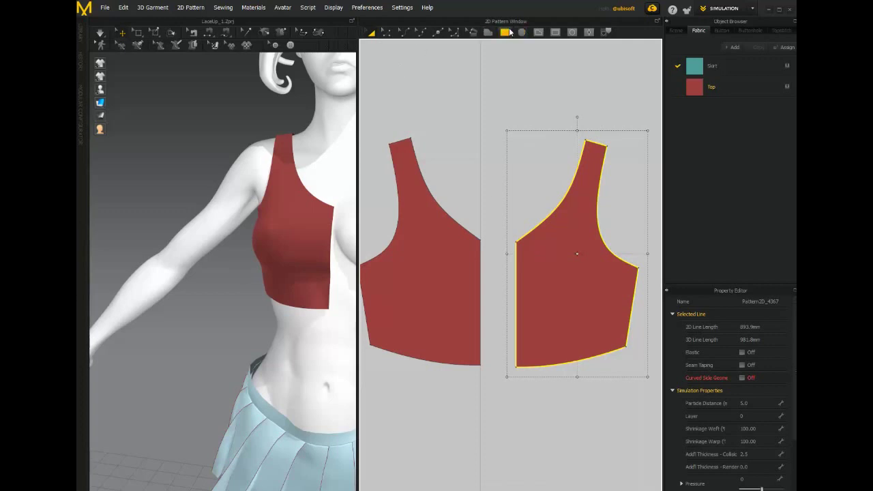
click(505, 32)
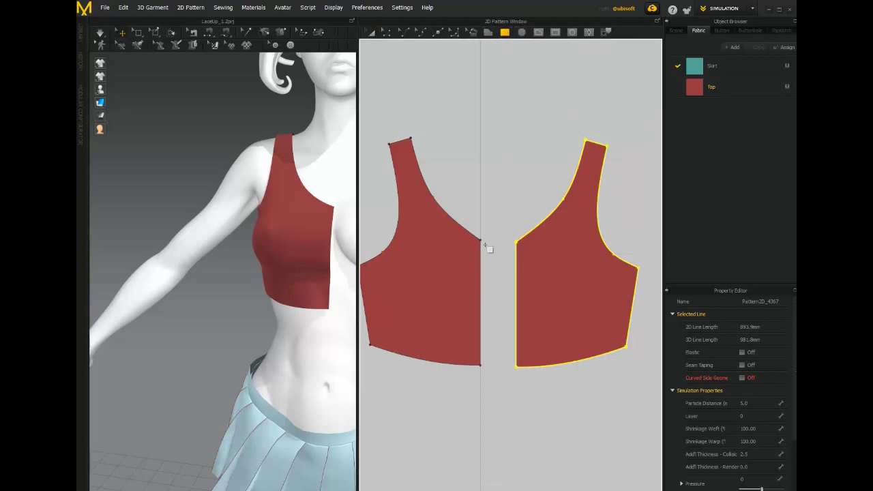
drag(486, 242, 500, 365)
drag(500, 365, 499, 365)
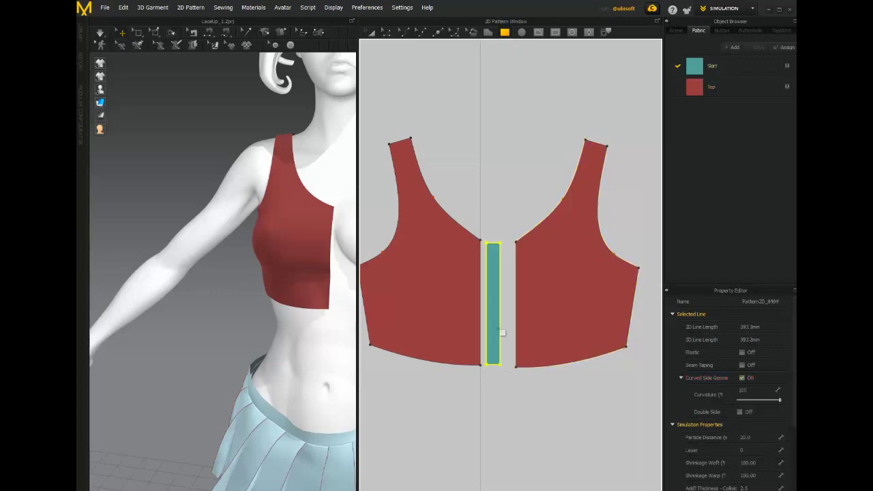
Select the new strip and check the length of the left half's centre edge.
scroll(513, 206, up, 2)
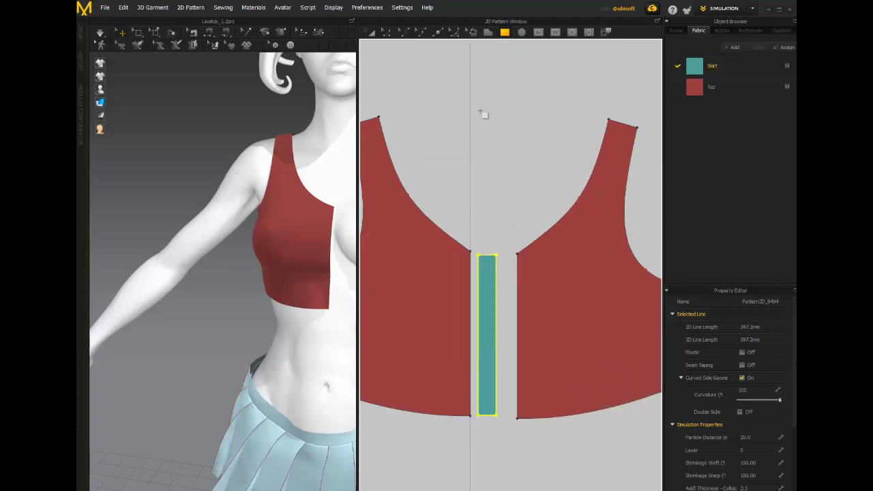
click(370, 34)
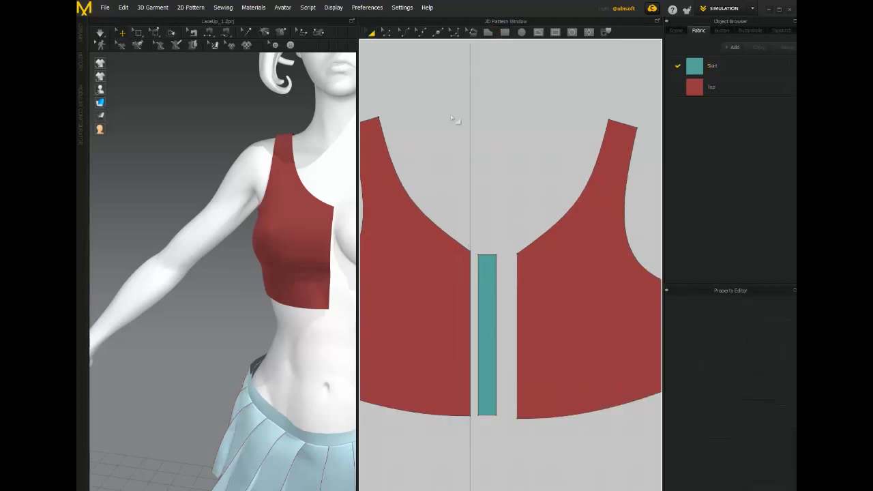
click(488, 320)
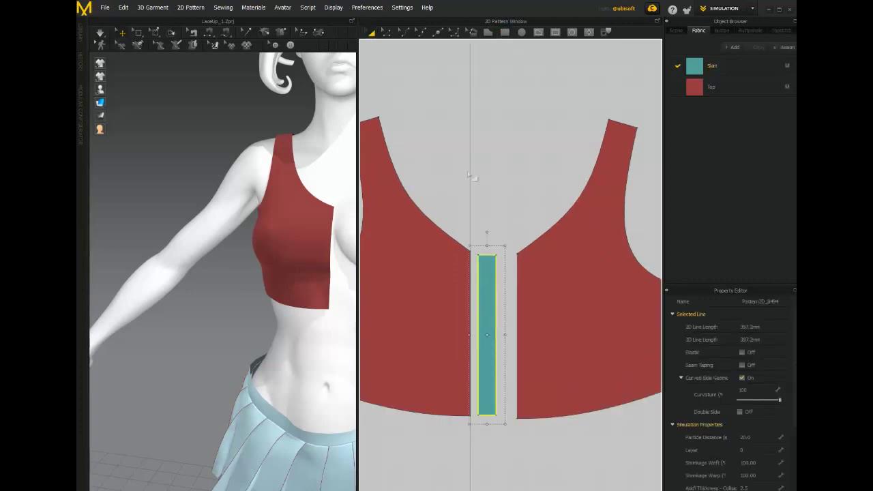
click(386, 33)
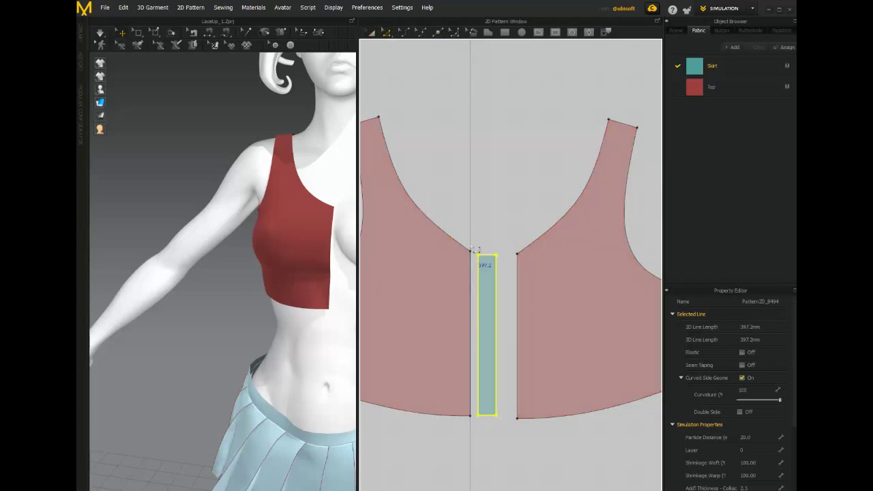
click(470, 311)
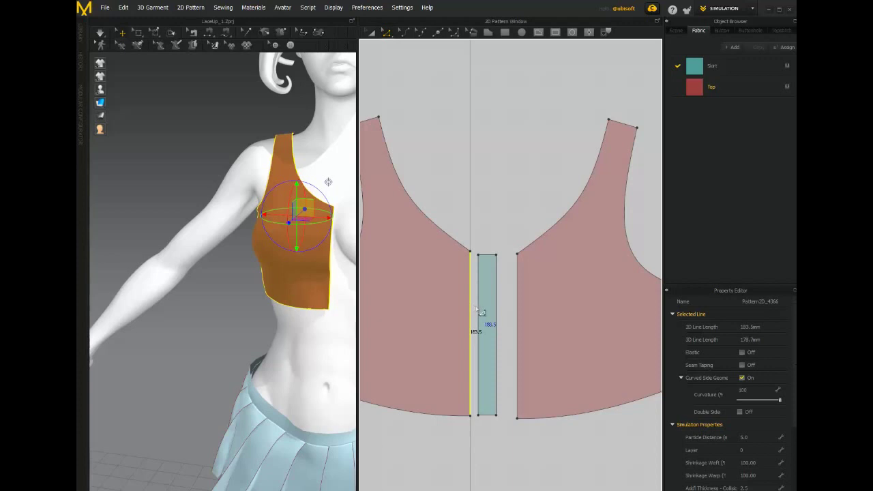
Change the strip's left edge length to 183 mm, extending from both ends.
click(478, 307)
right_click(477, 307)
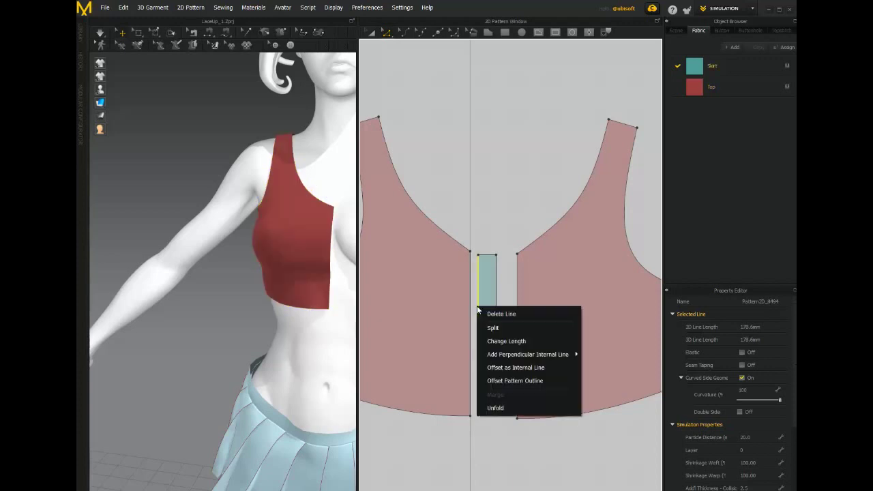
click(504, 341)
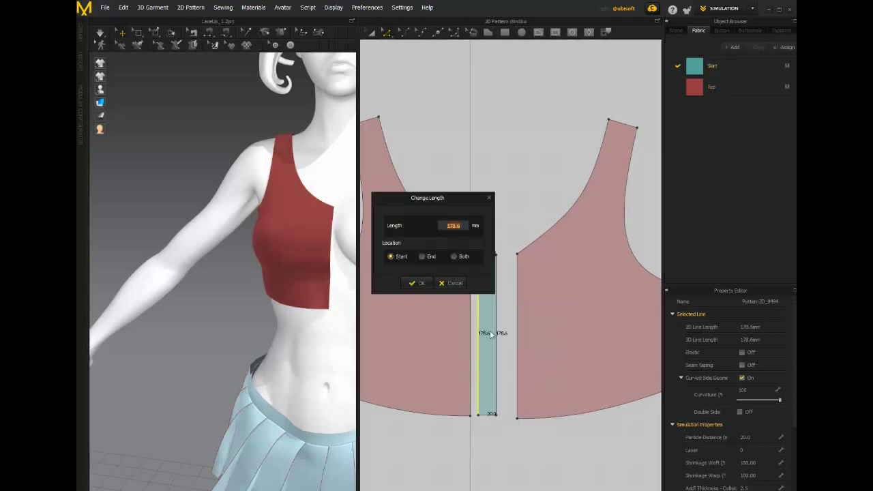
click(454, 256)
double_click(456, 227)
text(183)
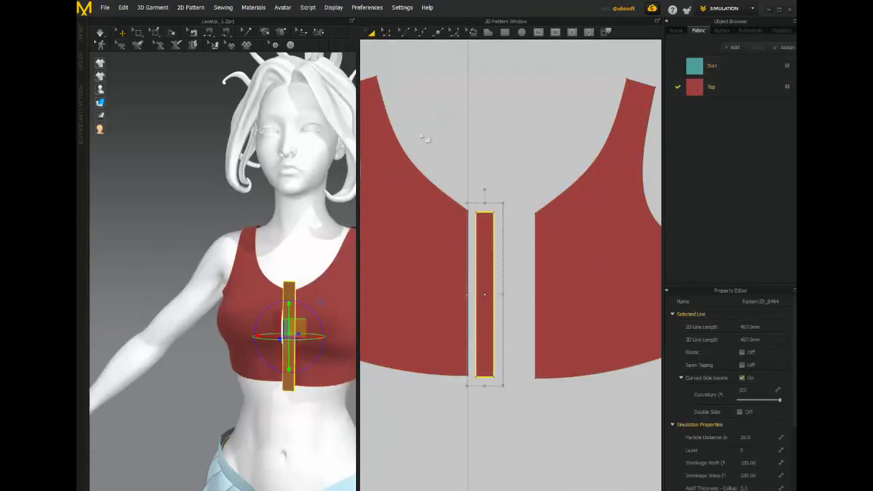
click(425, 138)
scroll(474, 204, down, 4)
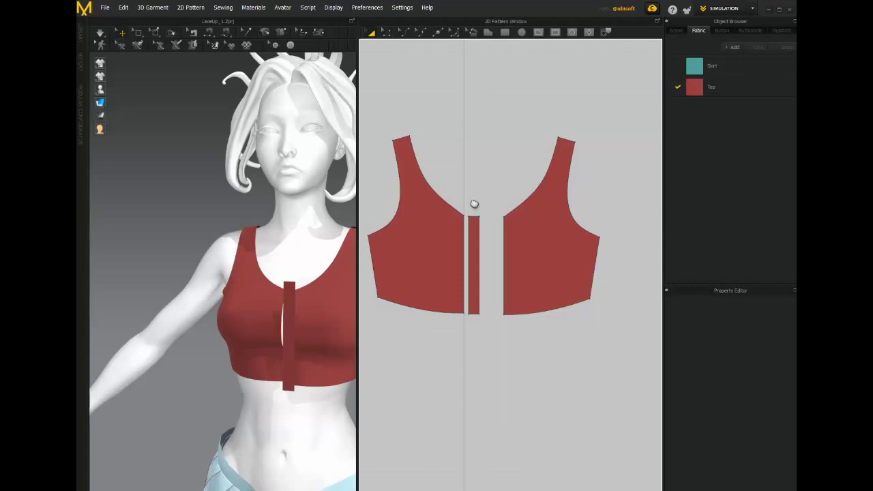
Zoom in on the narrow strip and place an internal circle on it.
scroll(474, 204, up, 3)
middle_drag(474, 204, 471, 127)
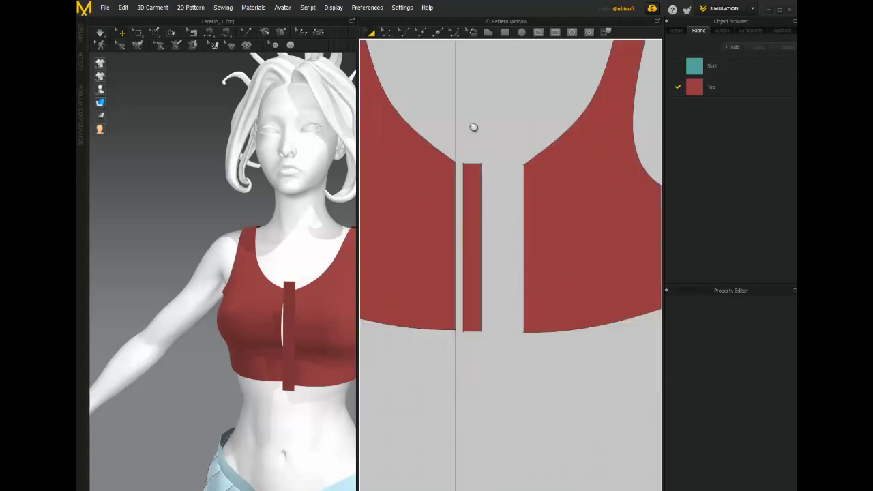
scroll(472, 129, up, 2)
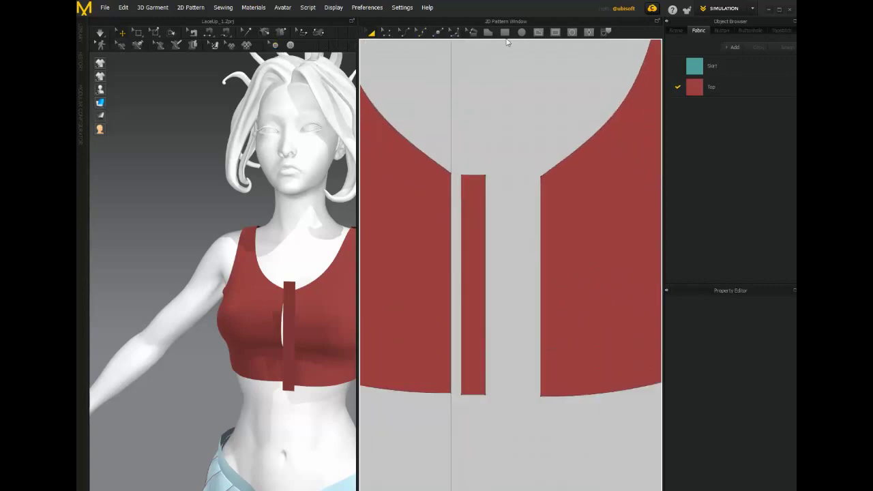
click(571, 32)
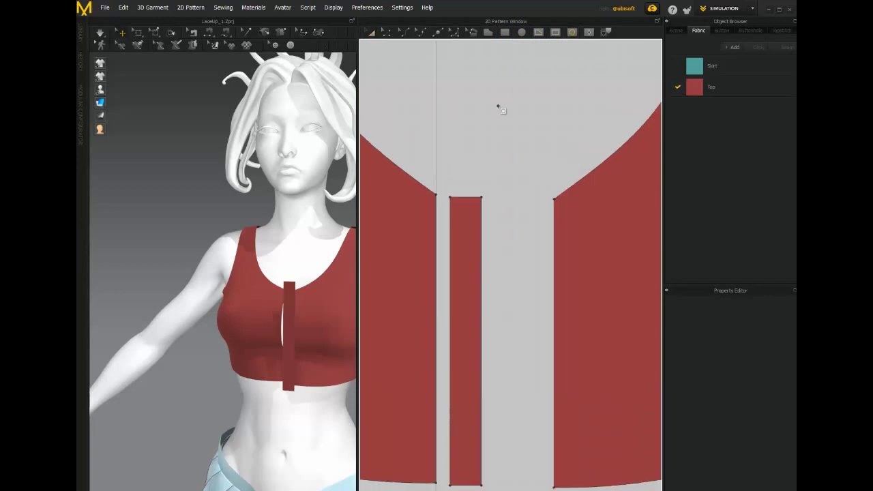
scroll(497, 107, up, 1)
click(467, 223)
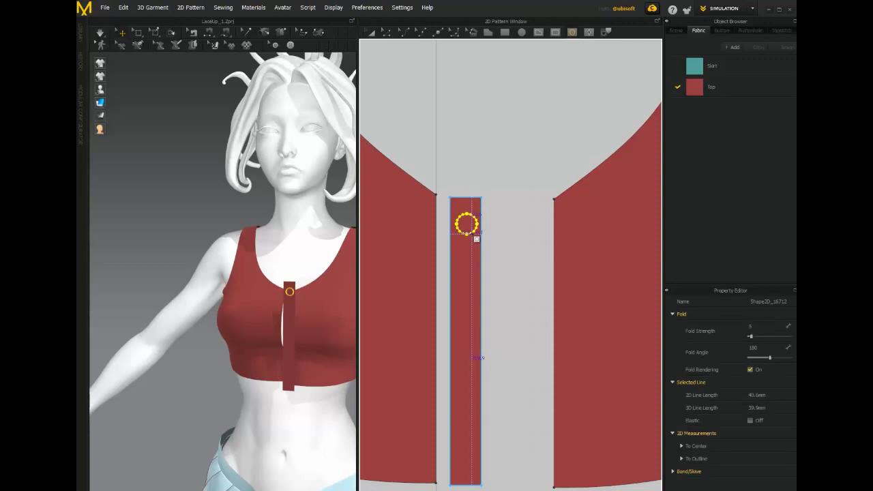
Move the circle up near the strip's top and select its upper-right segment.
click(375, 35)
scroll(478, 150, up, 2)
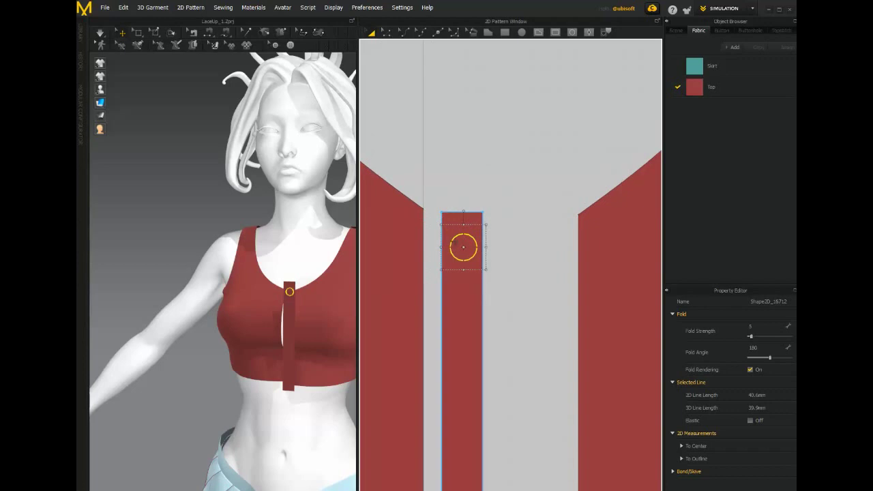
click(452, 239)
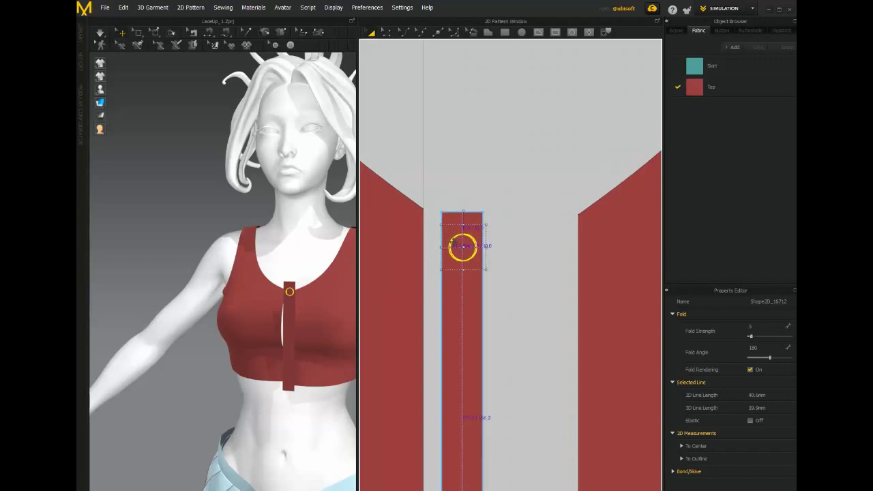
drag(451, 240, 449, 236)
scroll(493, 138, up, 2)
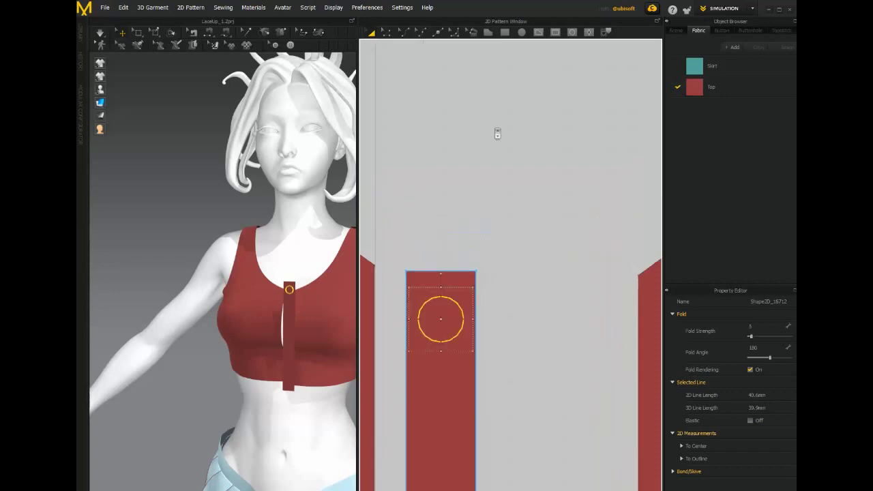
scroll(498, 132, down, 1)
click(385, 33)
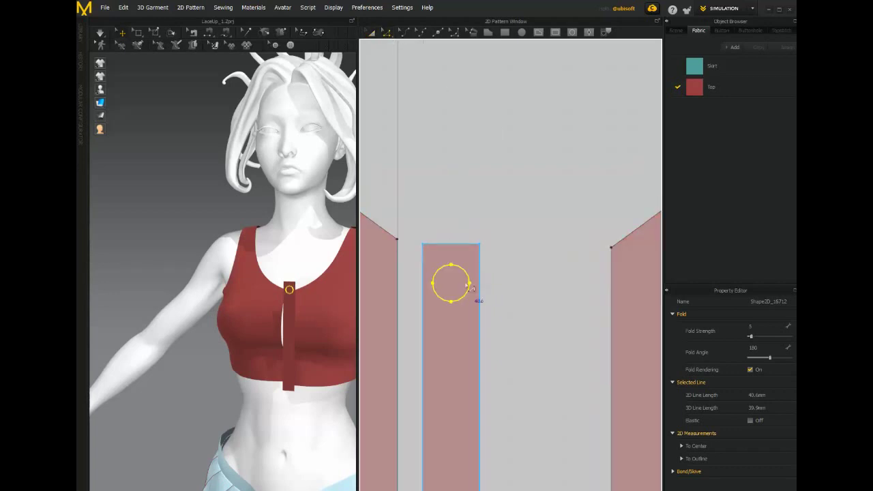
click(469, 282)
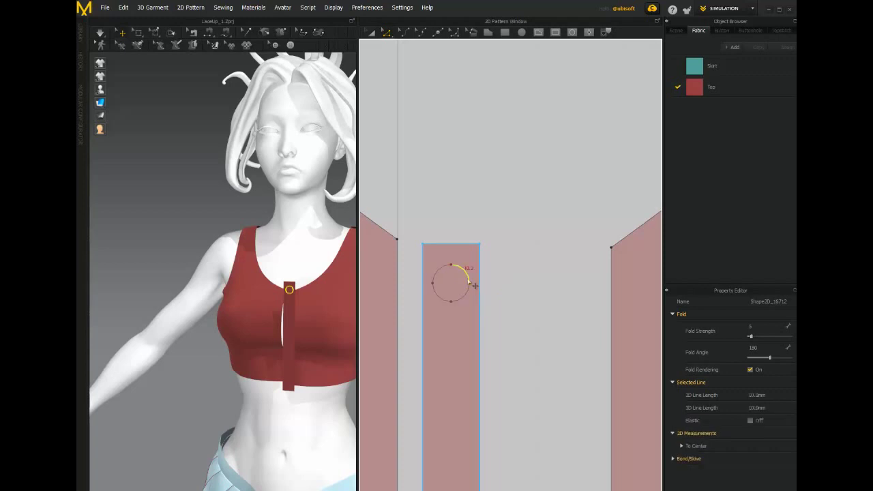
right_click(468, 281)
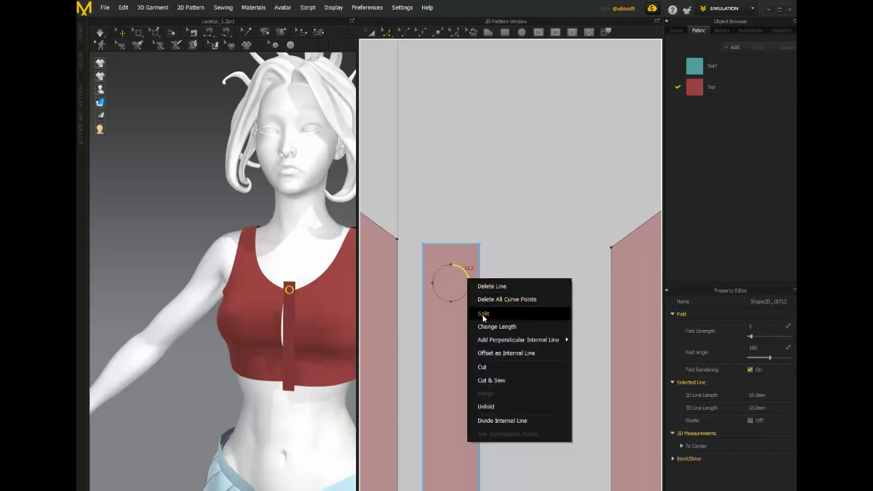
Split two of the circle's segments at 5 mm.
click(482, 313)
drag(448, 155, 573, 155)
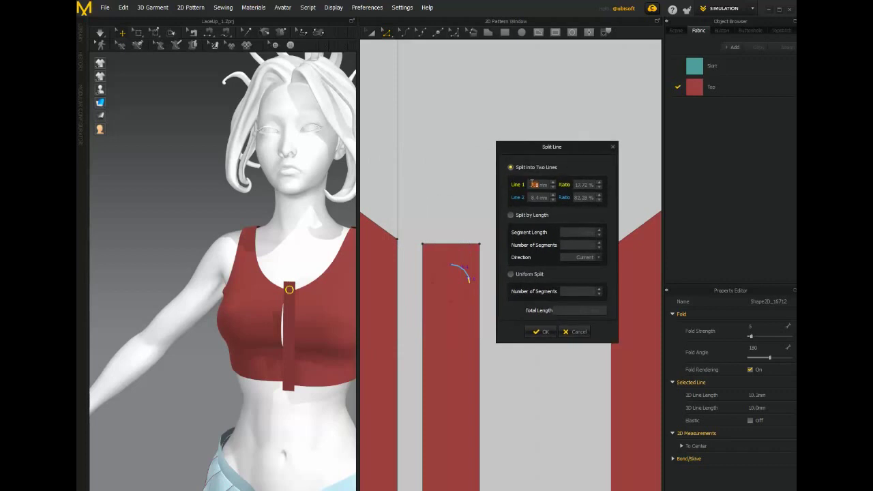
text(5)
key(Return)
click(540, 331)
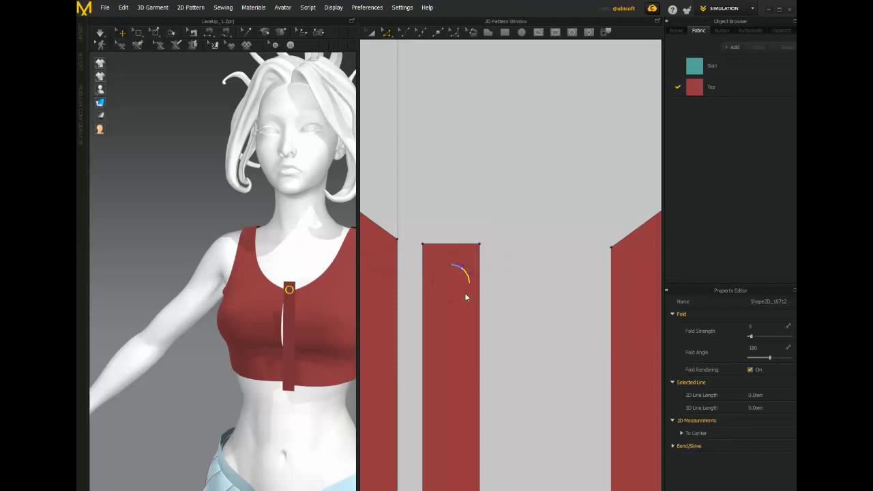
right_click(467, 296)
click(488, 327)
drag(449, 146, 579, 147)
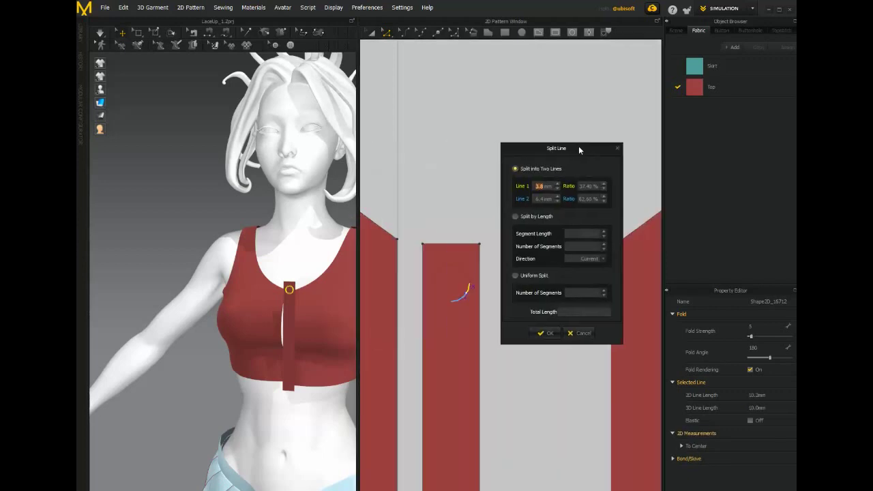
click(550, 333)
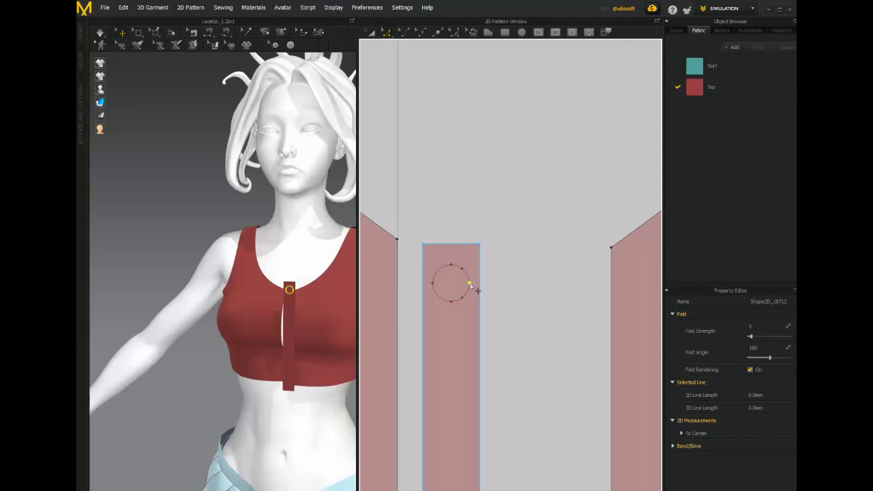
Delete the right point to flatten that side and centre the D shape across the strip.
key(Delete)
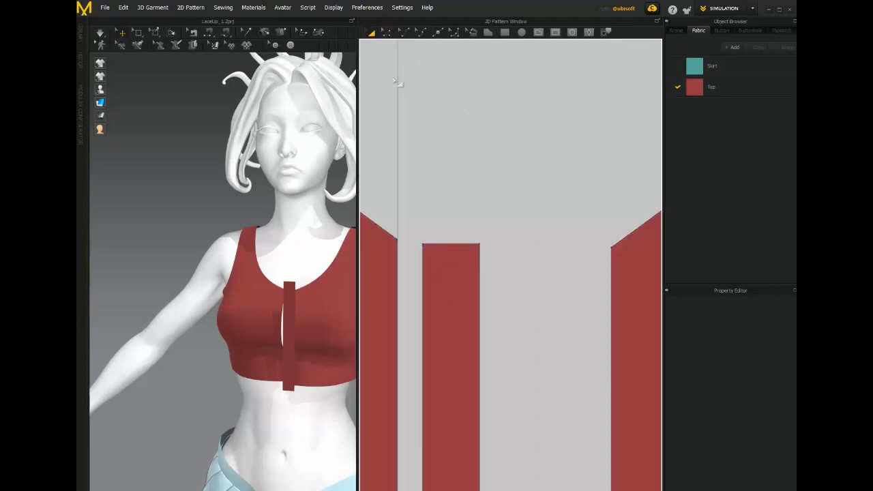
click(466, 272)
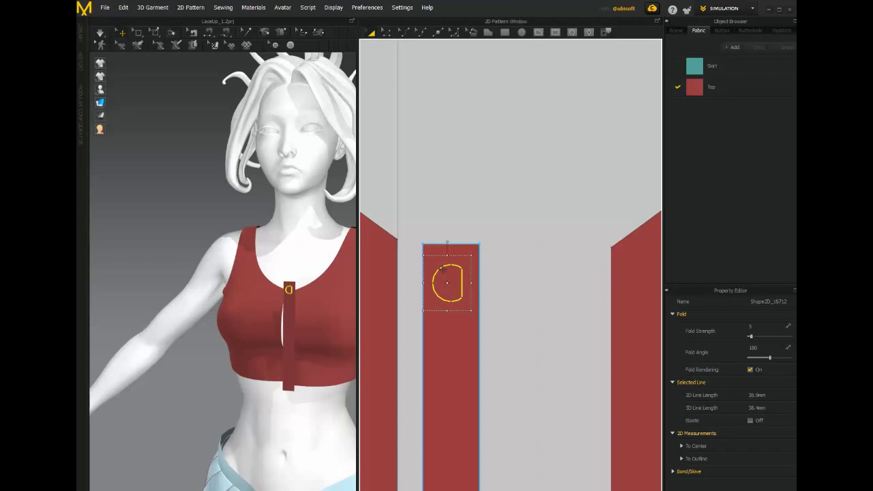
drag(446, 282, 444, 268)
scroll(565, 203, down, 1)
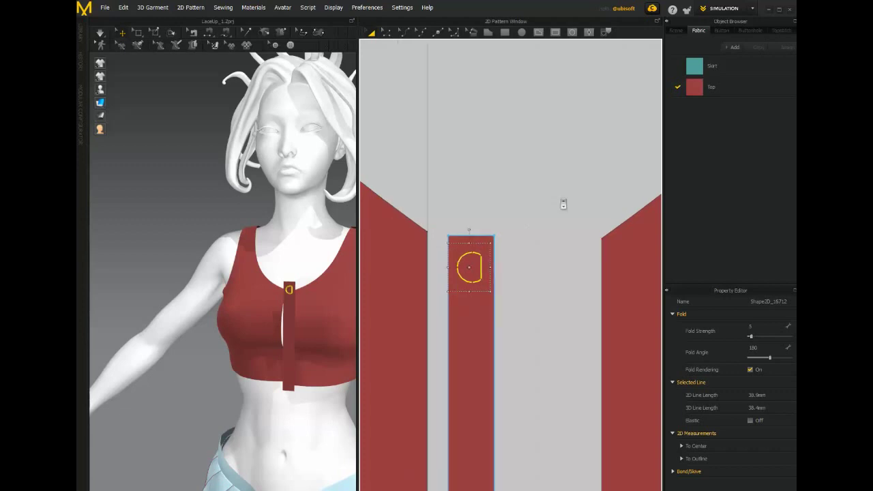
Copy the D-shaped eyelet and pan to show the whole strip.
right_click(462, 281)
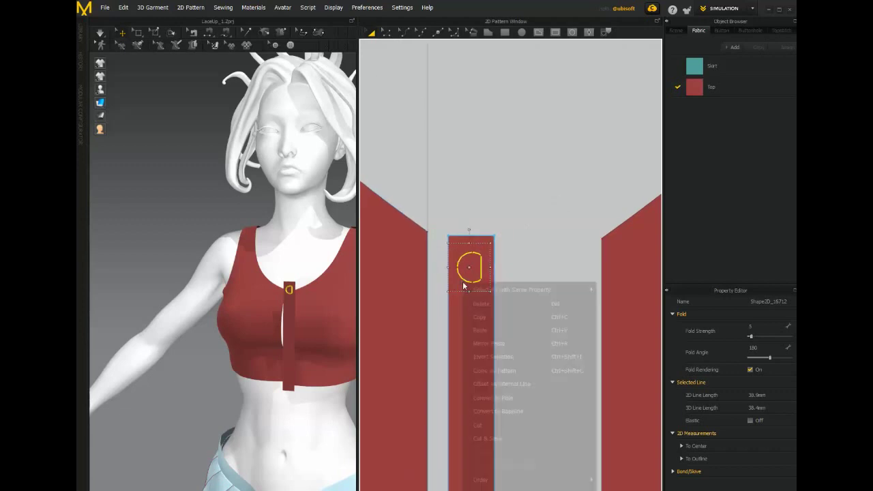
click(476, 316)
right_drag(505, 236, 525, 96)
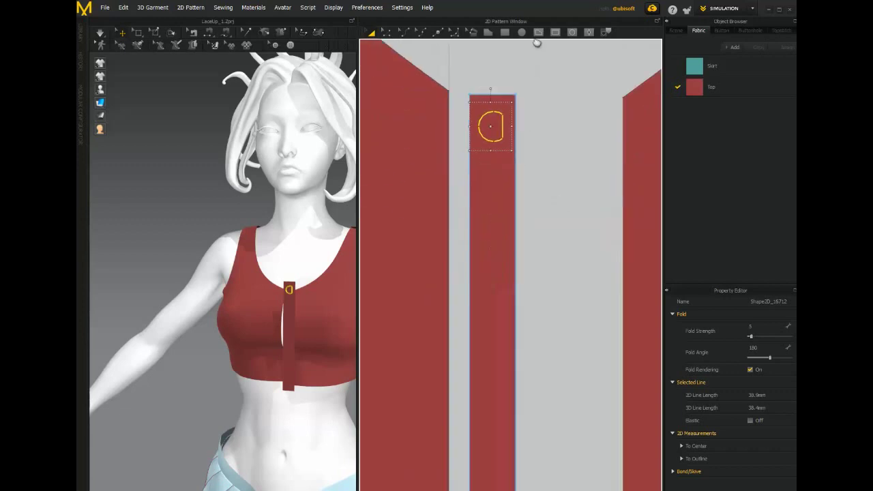
scroll(533, 60, up, 1)
scroll(533, 59, down, 1)
scroll(533, 59, down, 1)
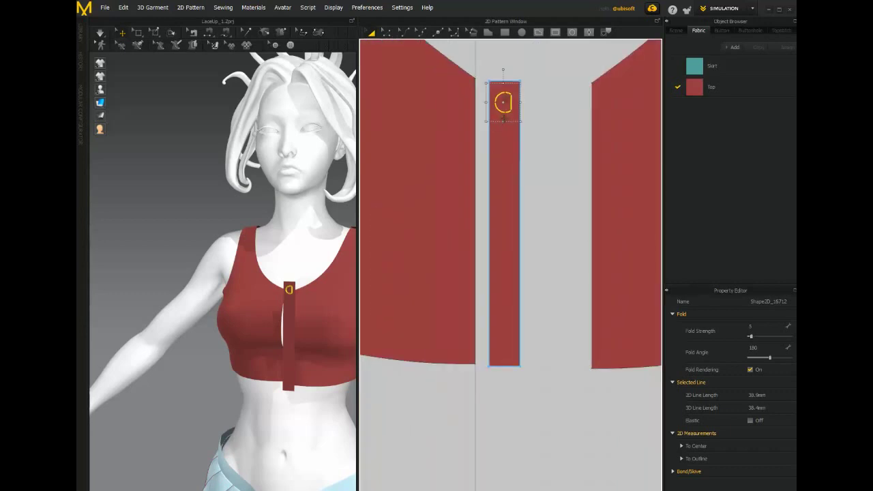
Paste 6 copies of the D shape below the original, spaced 26 mm apart.
right_click(503, 113)
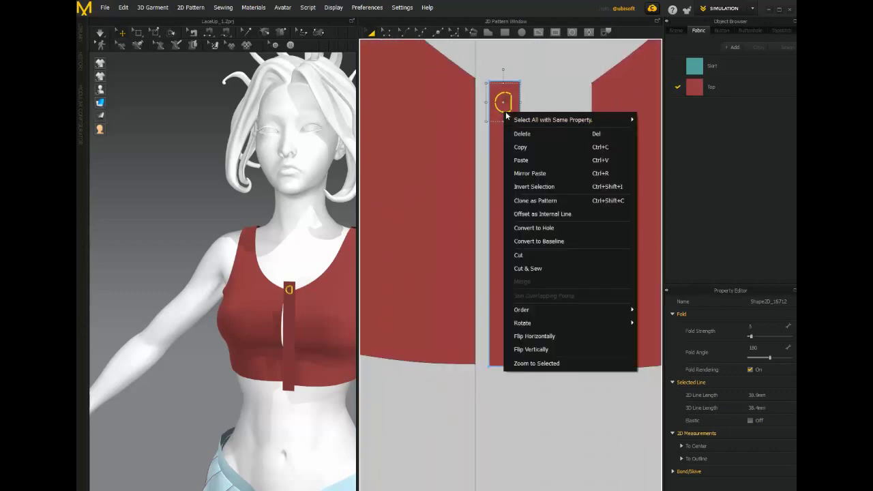
click(523, 159)
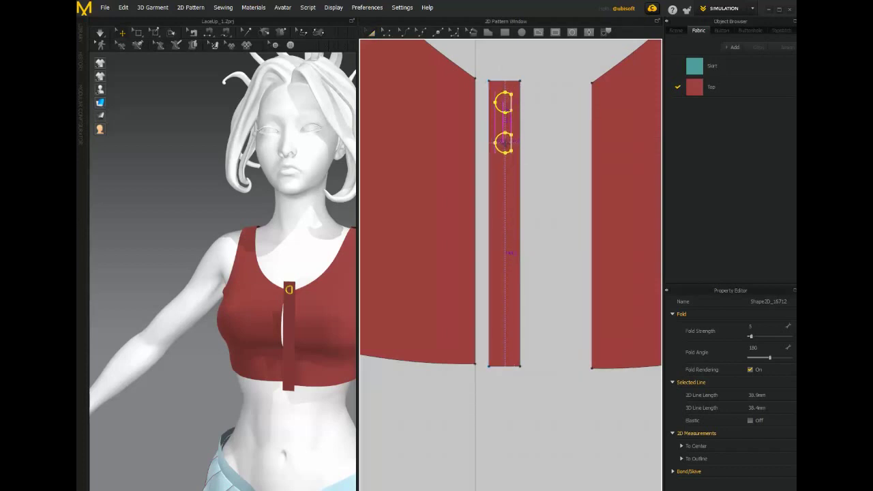
click(505, 145)
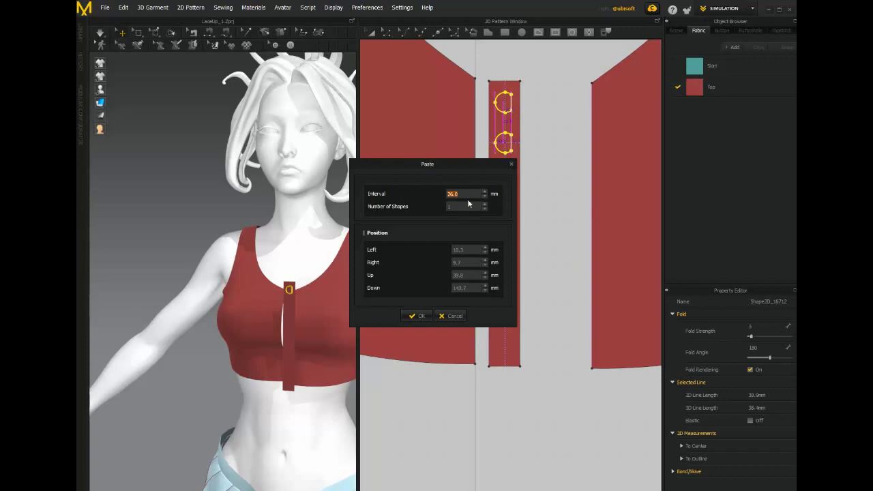
click(449, 205)
text(6)
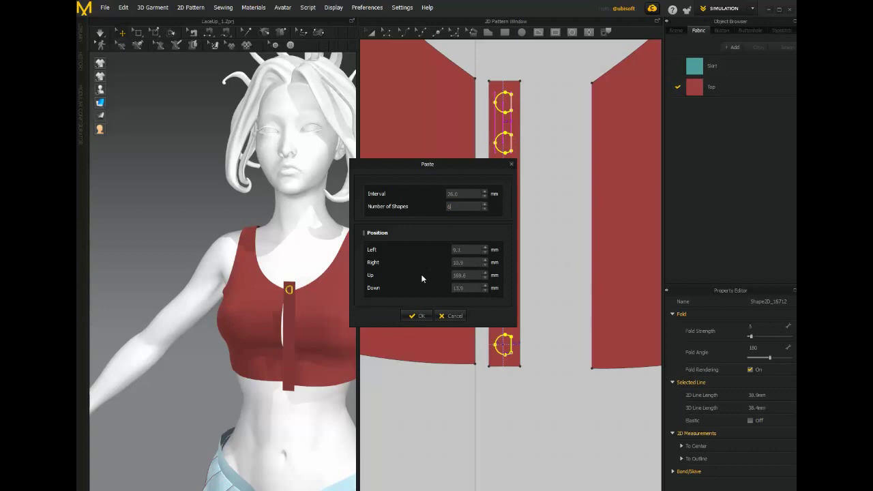
click(415, 315)
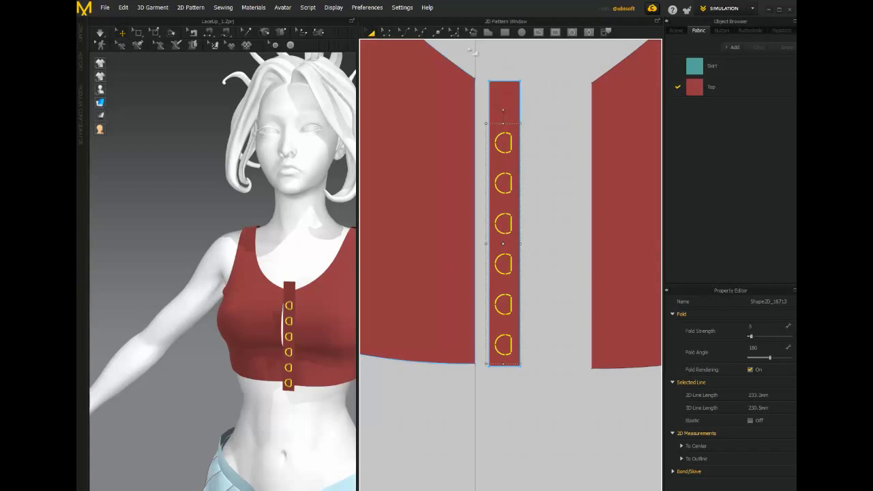
Convert the seven D-shaped eyelets into holes, then reselect the holed strip.
right_click(498, 60)
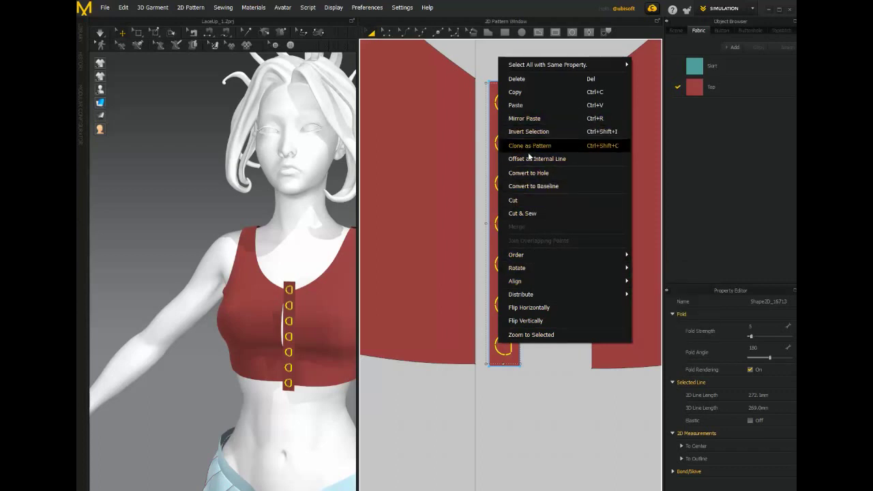
click(533, 173)
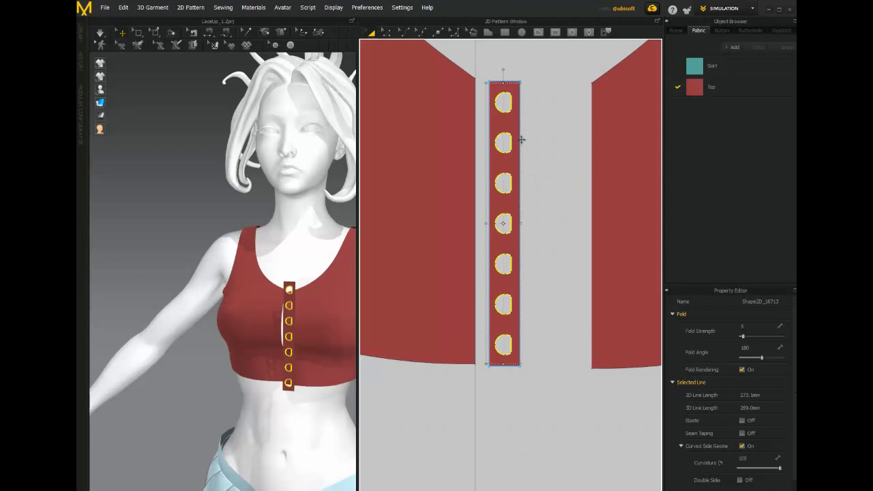
click(478, 62)
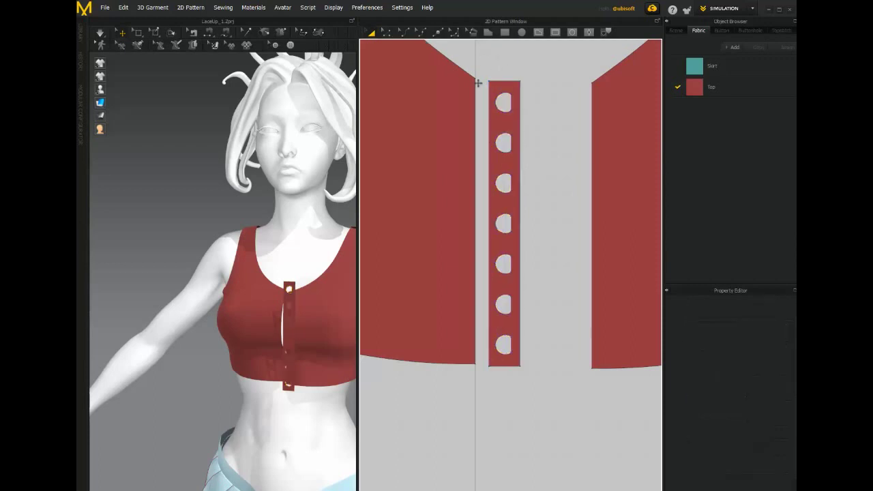
click(486, 124)
Copy the hole strip and paste a mirrored copy beside it, then fit the pattern in view.
right_click(486, 125)
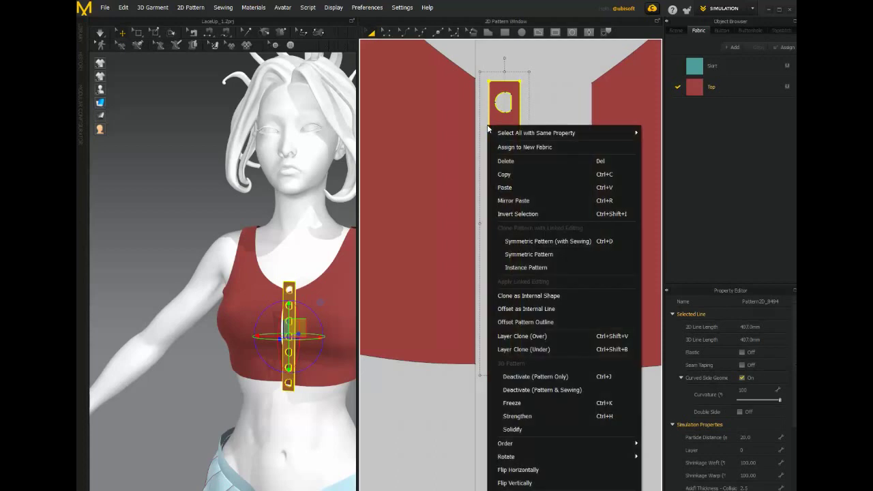
click(506, 174)
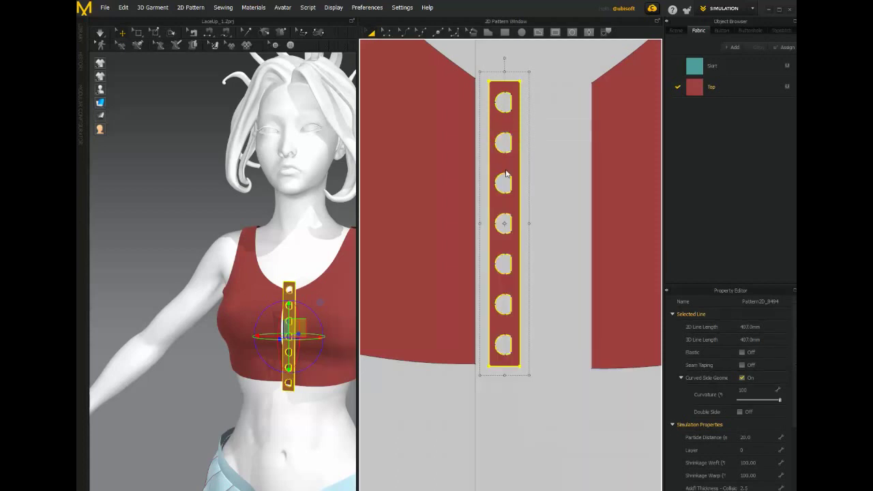
right_click(530, 118)
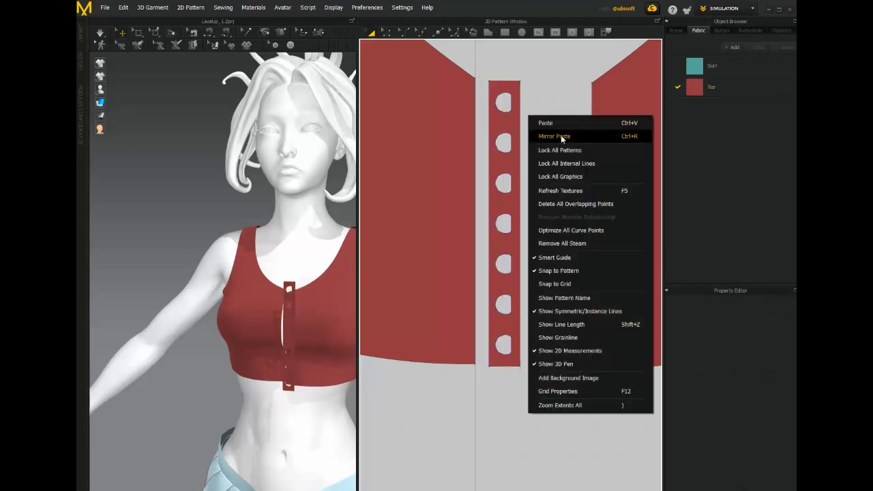
click(555, 135)
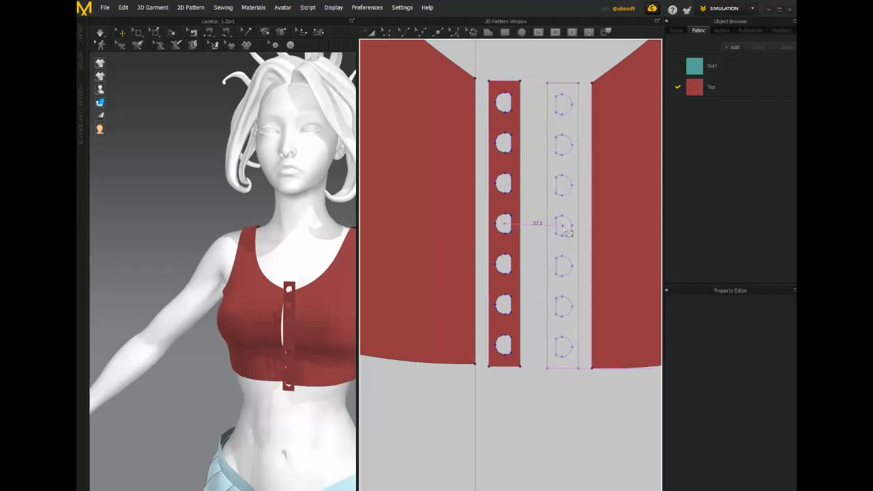
click(568, 232)
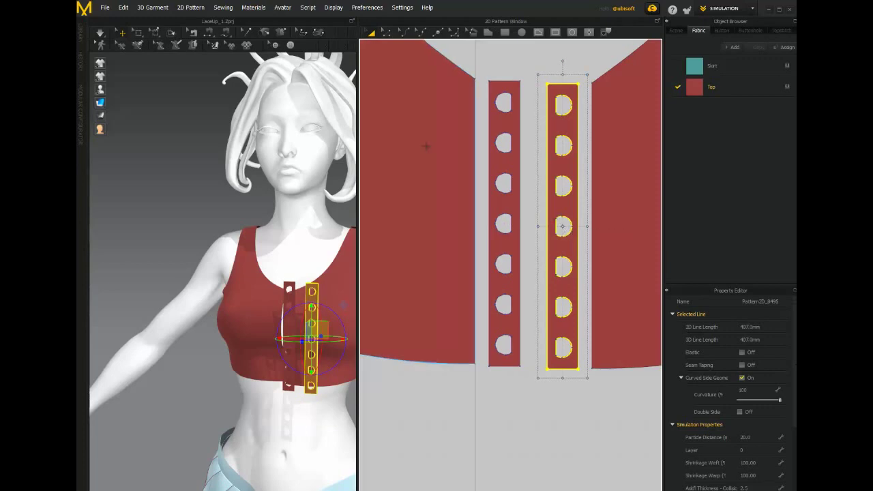
right_drag(280, 178, 276, 180)
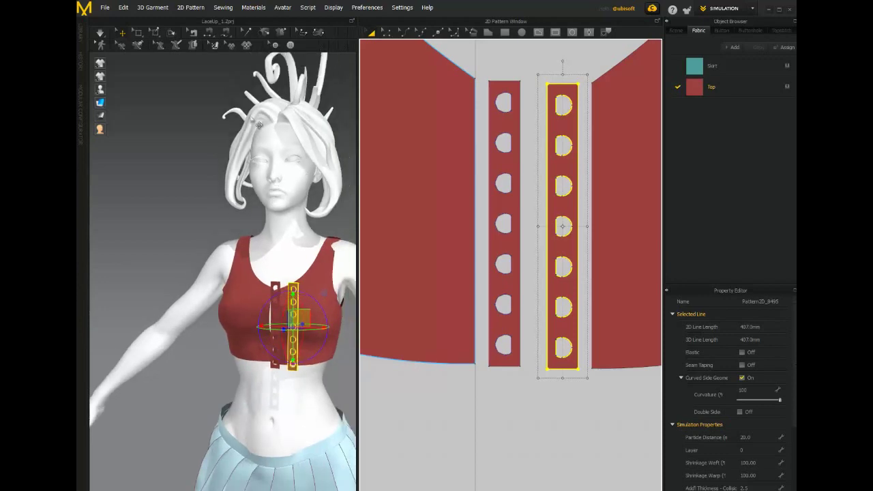
click(192, 32)
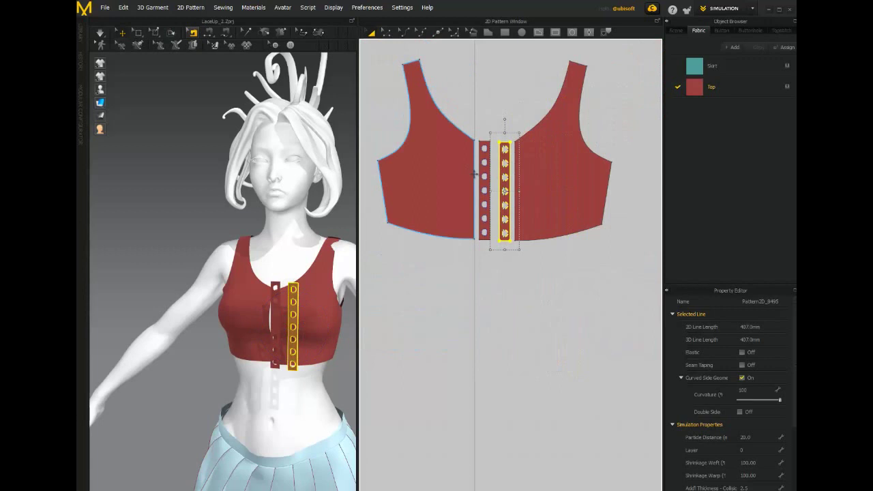
Recentre the pattern pieces and add a first sewn dart to the left front piece.
scroll(476, 184, down, 2)
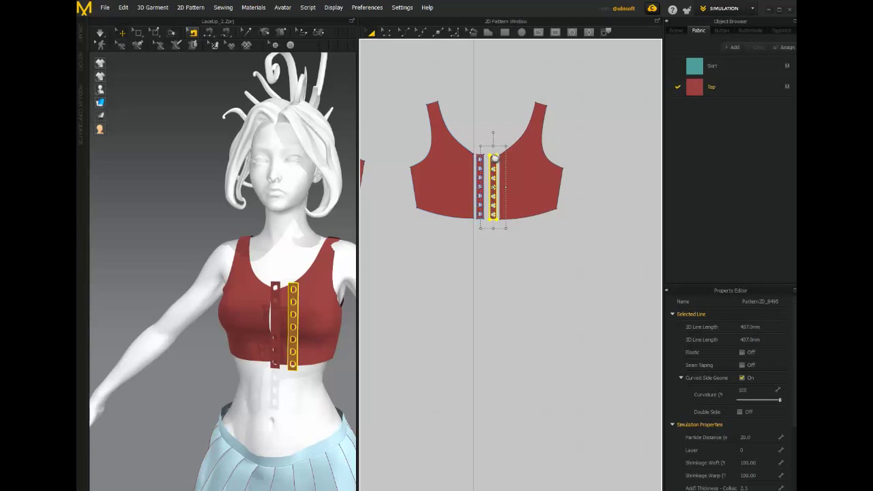
middle_drag(495, 158, 505, 165)
scroll(505, 165, down, 3)
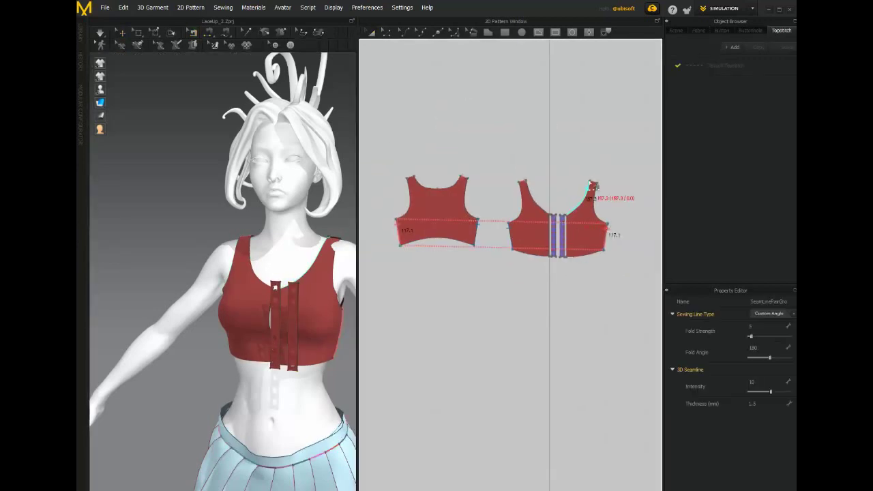
scroll(457, 384, up, 5)
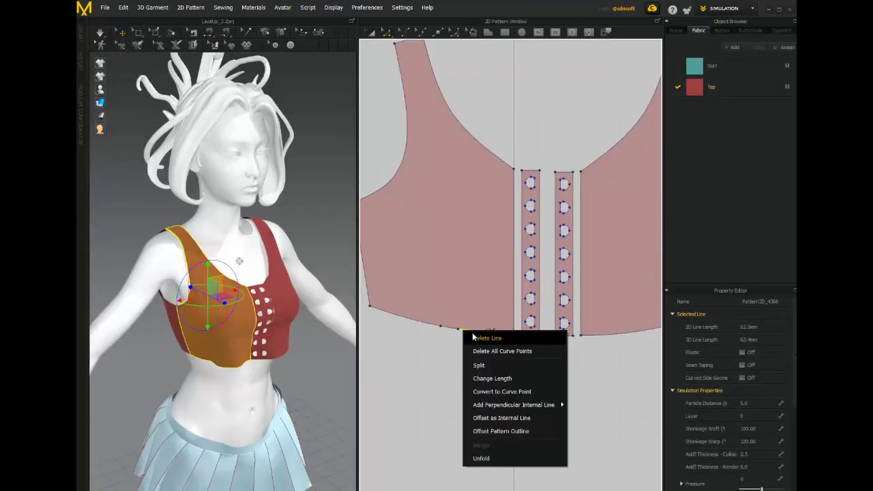
click(479, 335)
click(546, 331)
click(457, 283)
right_click(458, 282)
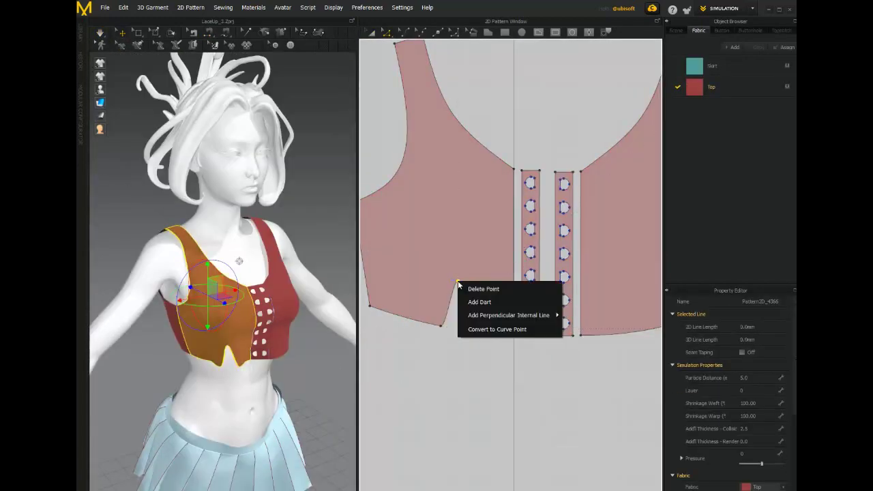
right_click(460, 287)
click(486, 293)
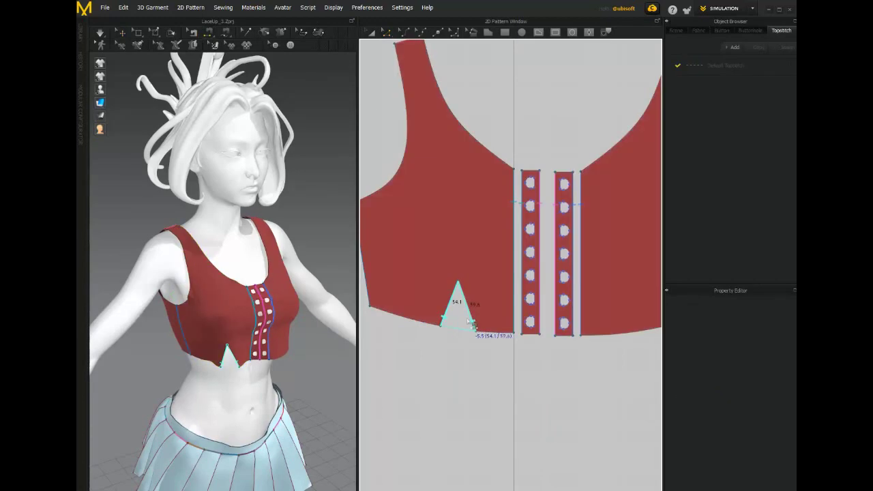
Split the left front piece's hem line twice, around an 82.5 mm segment.
key(2)
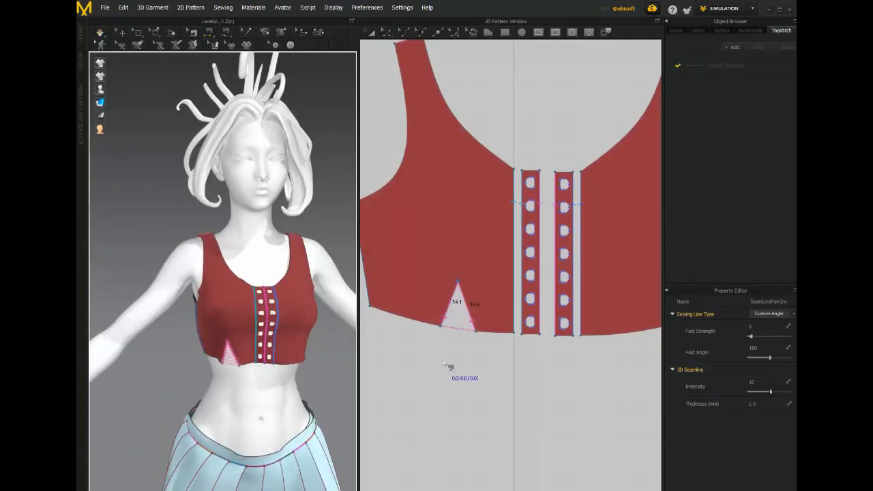
click(448, 366)
scroll(448, 355, up, 1)
key(z)
right_click(442, 327)
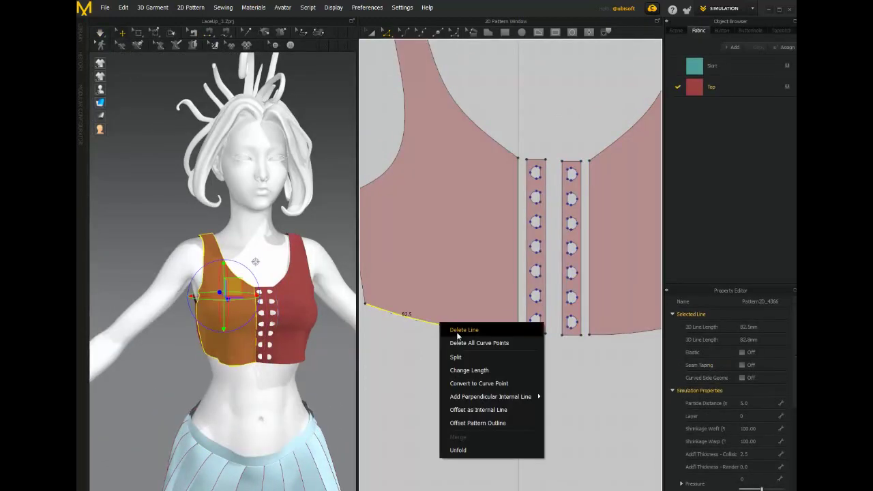
click(468, 335)
right_click(468, 335)
click(491, 382)
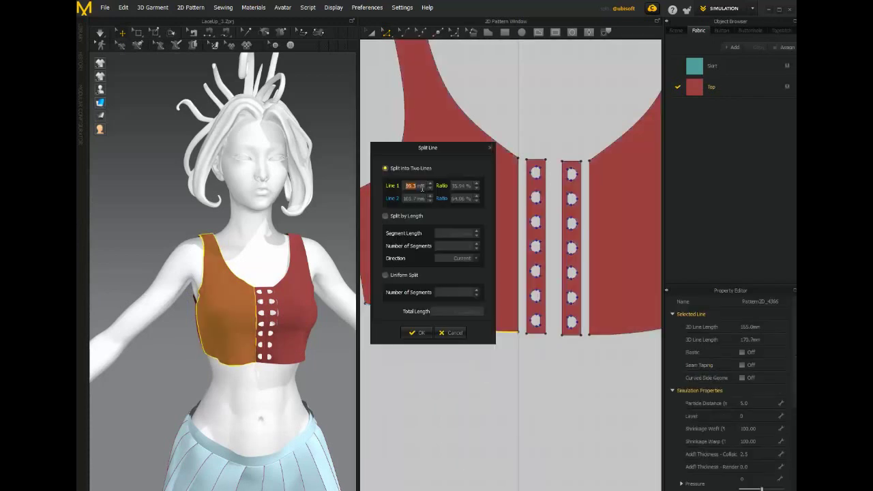
click(600, 329)
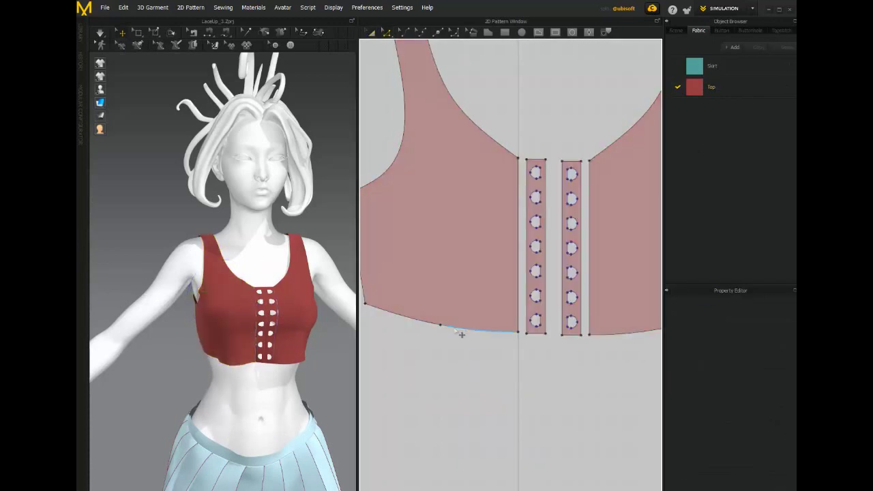
right_click(460, 334)
click(469, 367)
key(Return)
Add a V dart at the hem split, sew its two edges and narrow it.
right_click(454, 331)
click(456, 359)
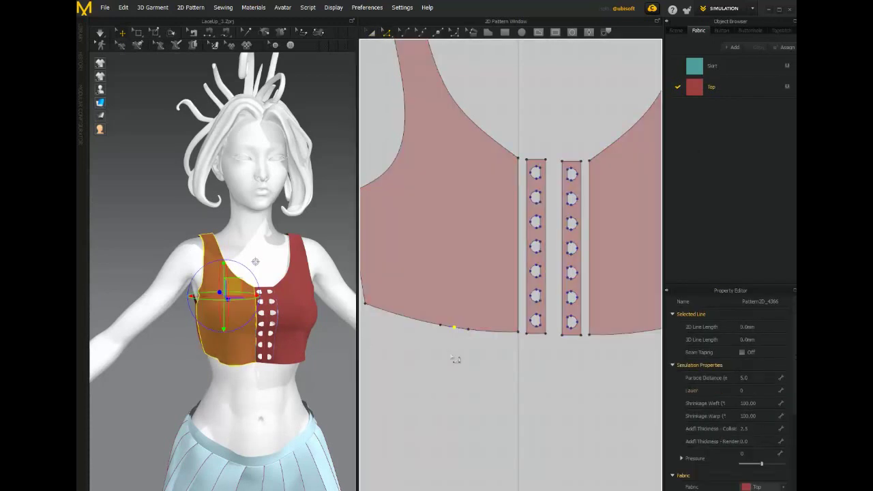
click(457, 278)
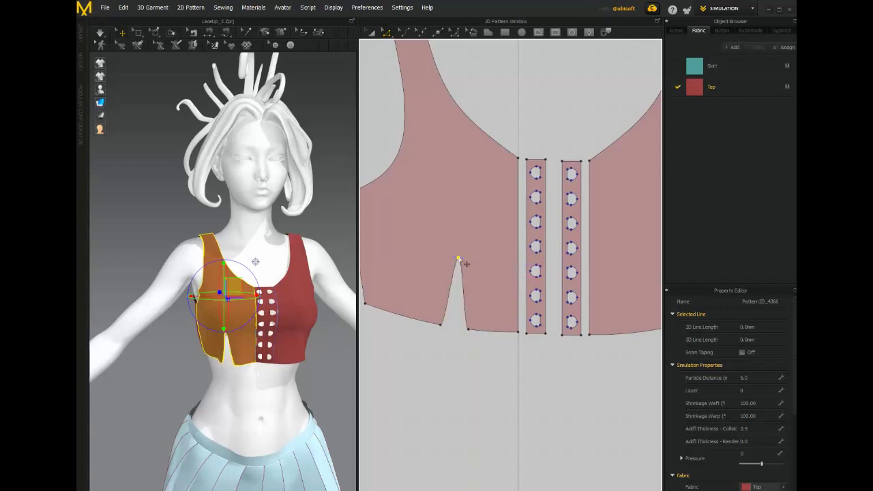
right_click(465, 313)
key(Escape)
key(n)
click(450, 302)
click(464, 308)
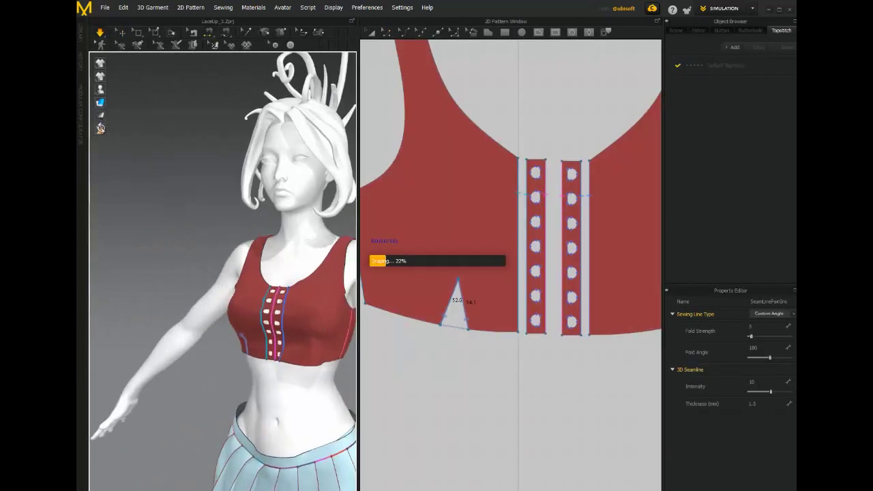
key(z)
click(481, 331)
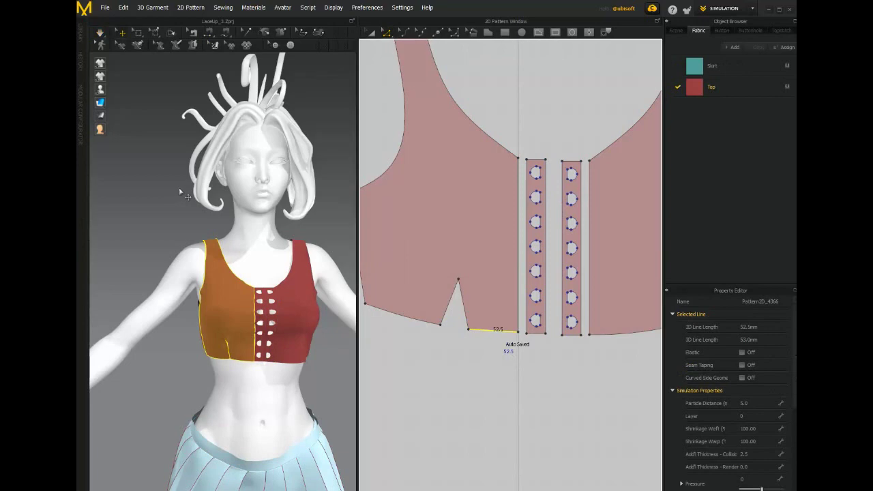
drag(462, 300, 457, 304)
Draw a small rectangle piece above the eyelet strips in the 2D pattern window.
right_drag(232, 170, 273, 167)
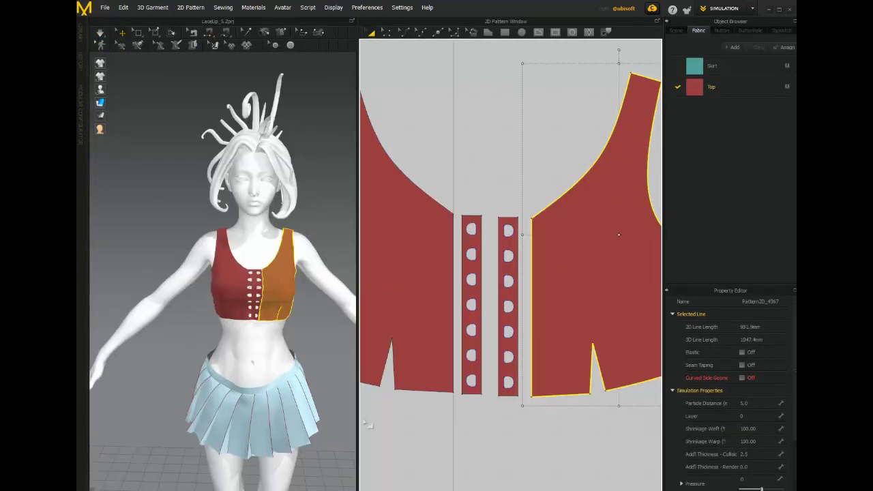
scroll(498, 218, up, 2)
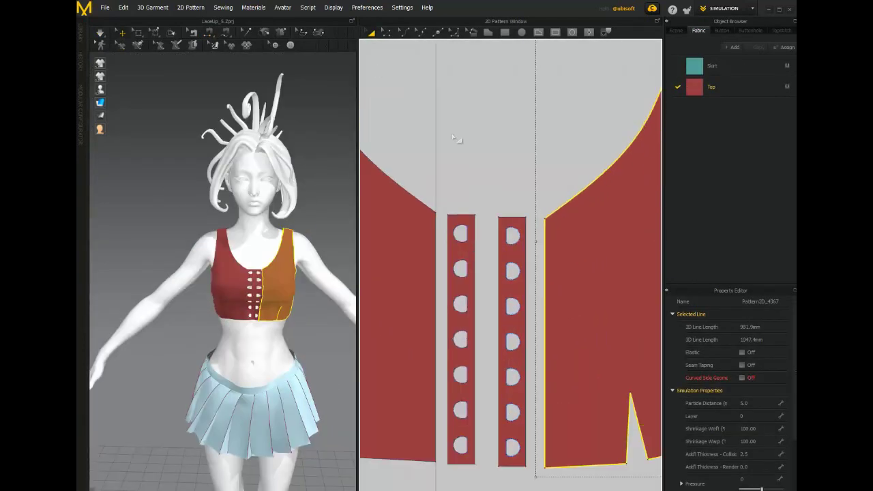
click(505, 33)
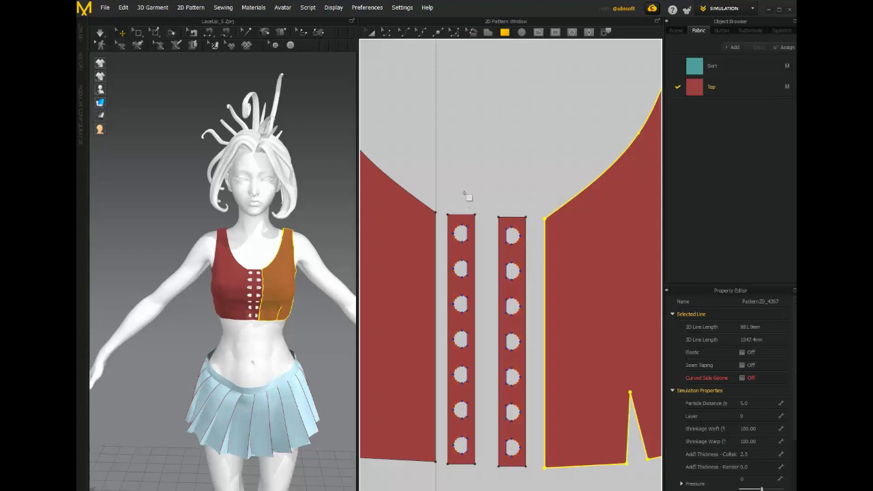
drag(464, 194, 524, 206)
Move the new rectangle down onto the avatar's chest in the 3D view.
scroll(214, 109, down, 6)
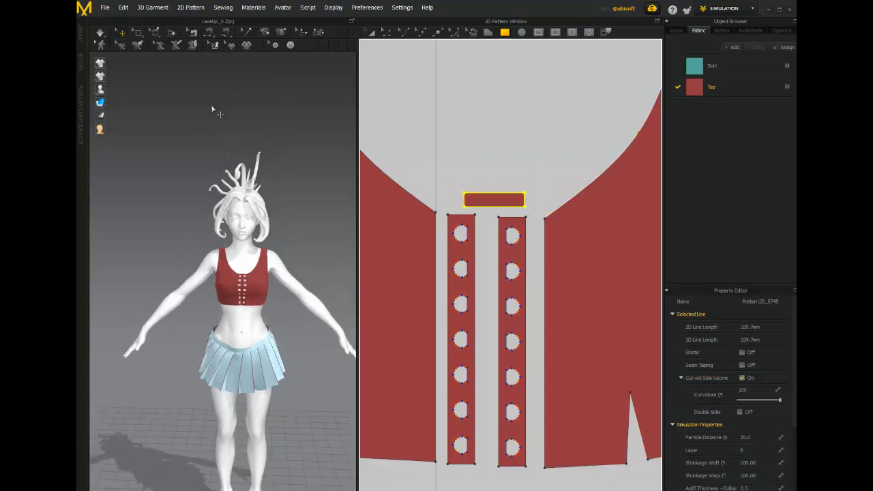
right_drag(234, 102, 260, 128)
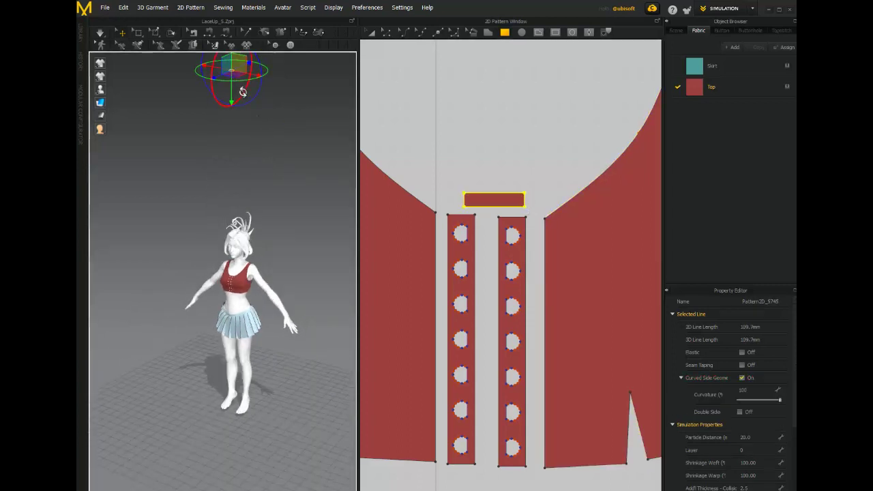
drag(231, 88, 230, 290)
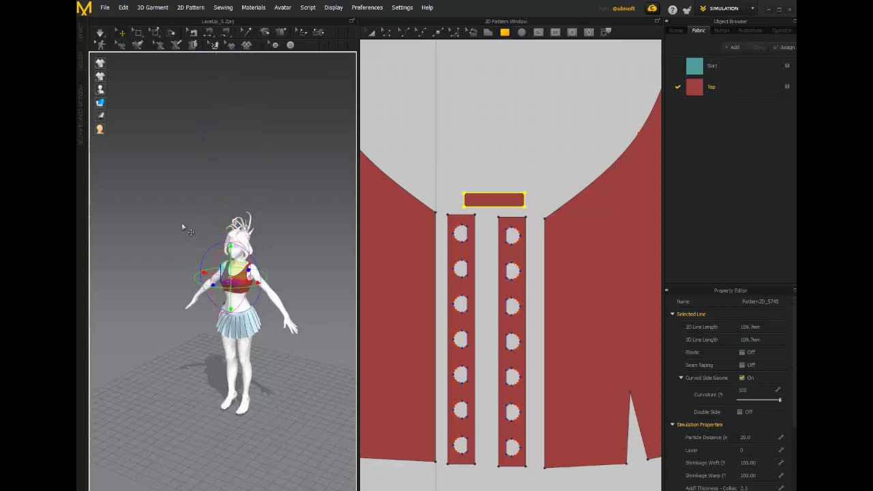
scroll(185, 230, up, 3)
scroll(185, 230, up, 5)
right_drag(181, 178, 186, 174)
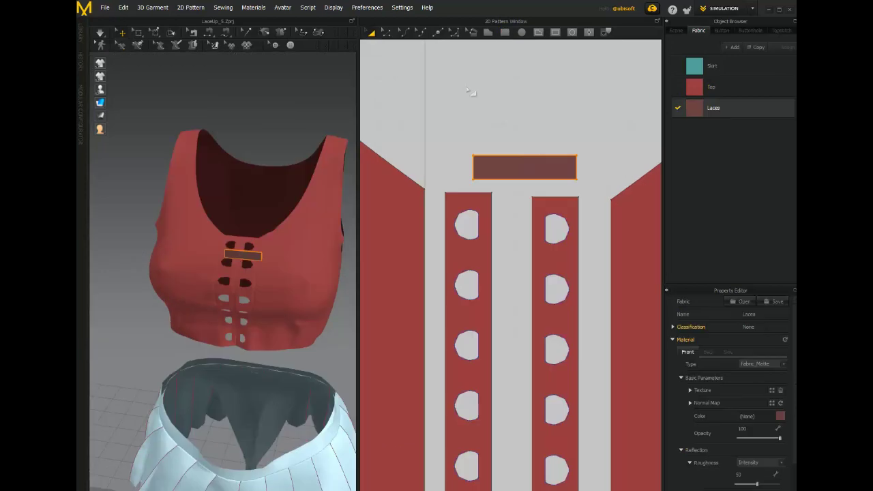
Change the lace rectangle's left edge length to 10.2 mm, location Both.
click(385, 33)
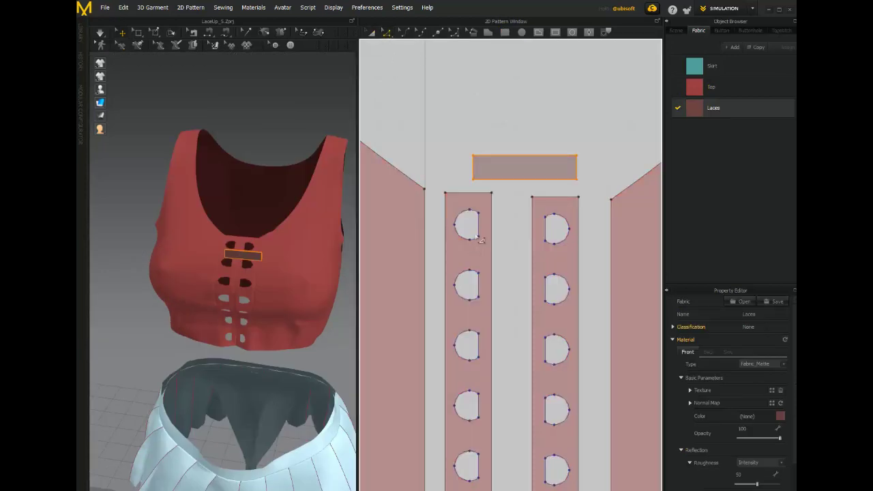
click(480, 173)
right_click(481, 173)
click(491, 198)
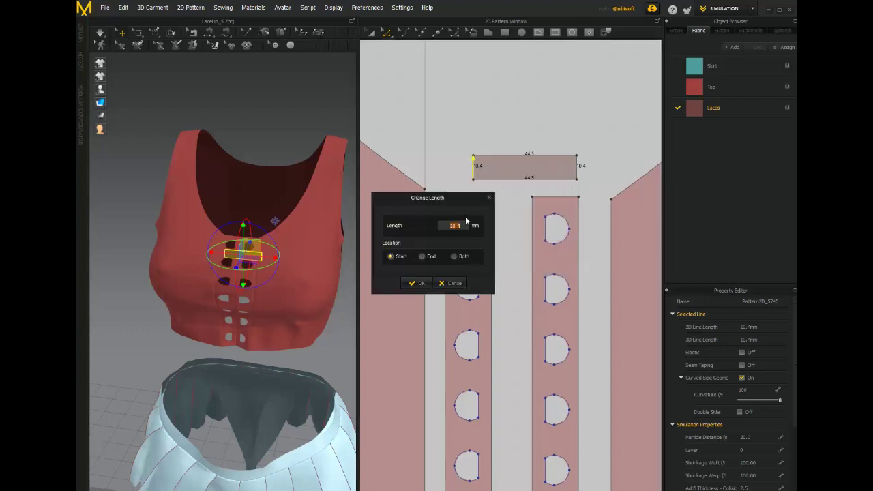
click(456, 257)
text(10.2)
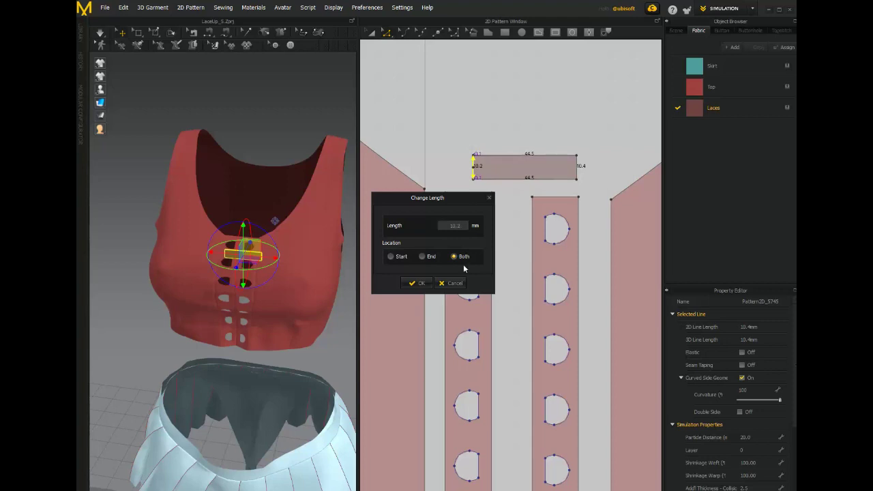
click(417, 283)
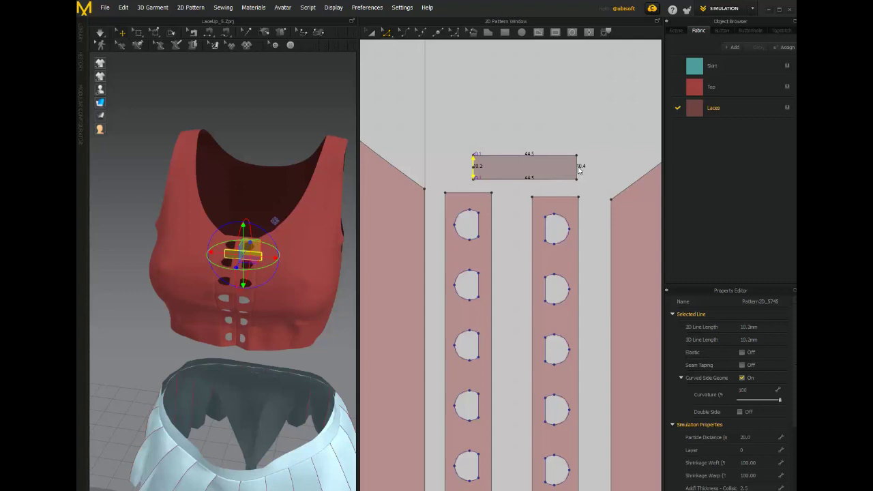
Change the lace rectangle's right edge length to 10 mm.
click(577, 168)
right_click(577, 168)
click(609, 198)
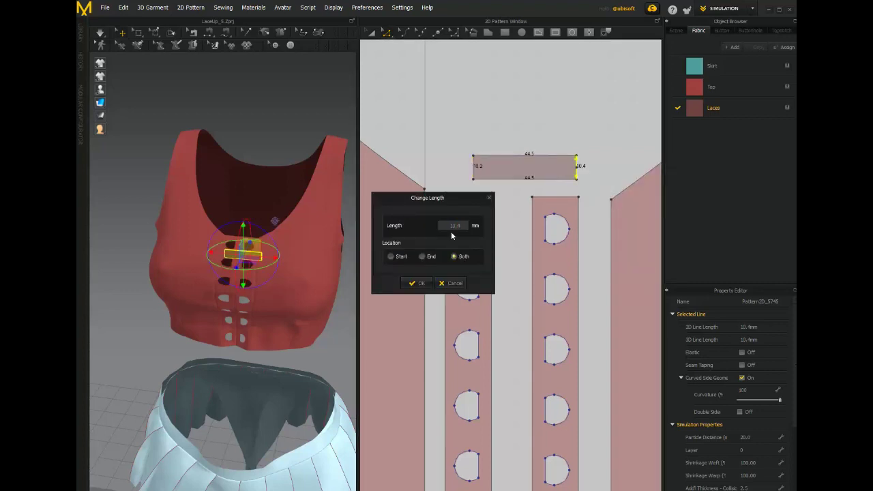
text(10)
key(Return)
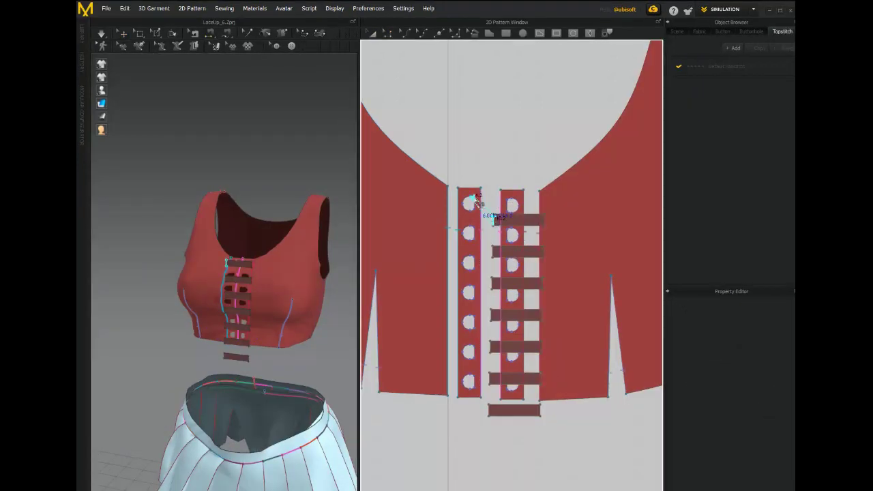
Segment-sew the lowest eyelet holes to the remaining lace strip ends.
click(477, 232)
click(477, 265)
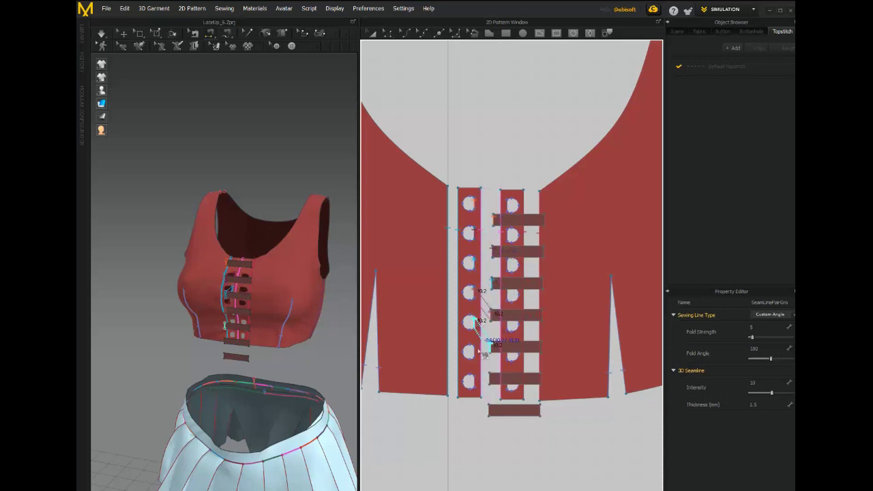
click(477, 388)
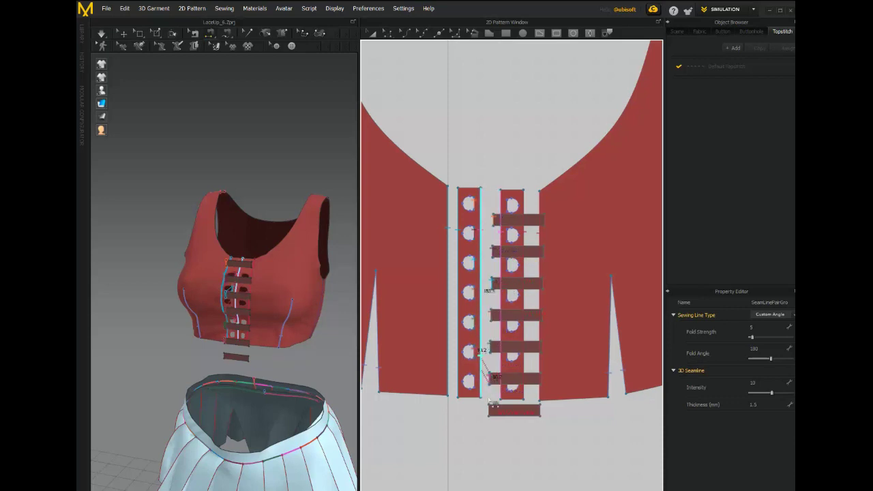
click(542, 281)
click(543, 312)
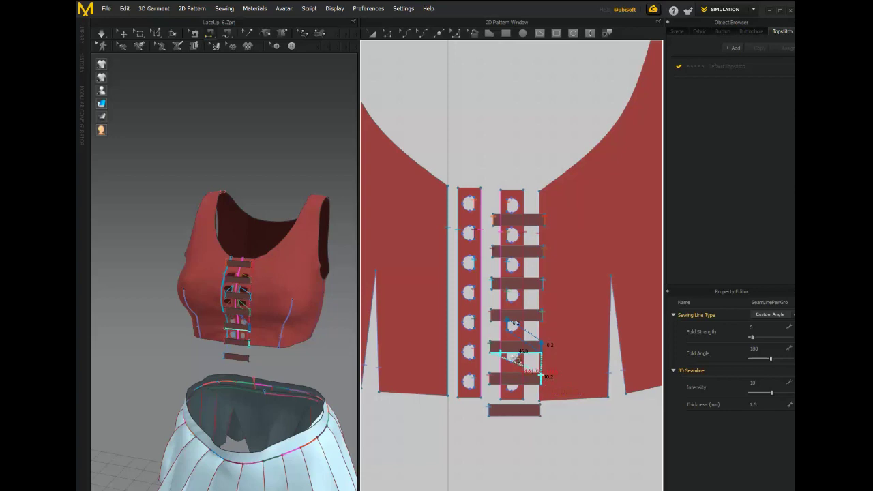
click(512, 382)
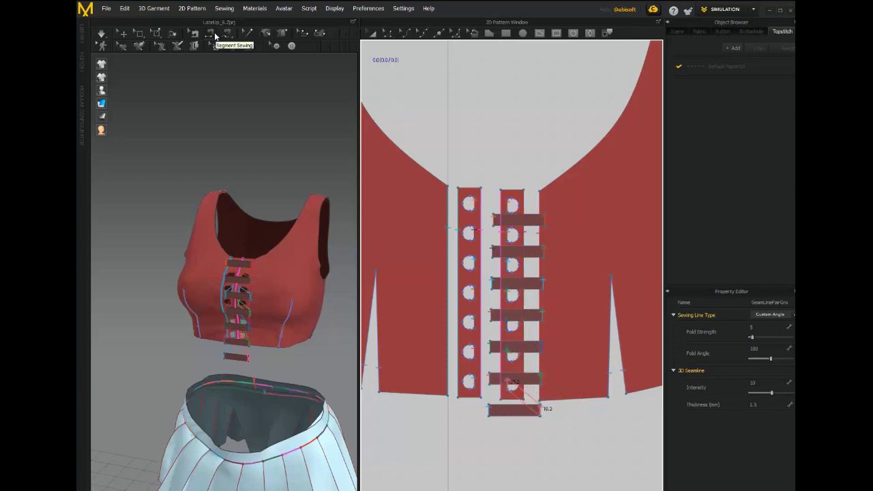
Run the simulation in Select/Move mode so the laces stretch across the front.
click(101, 34)
scroll(241, 293, up, 5)
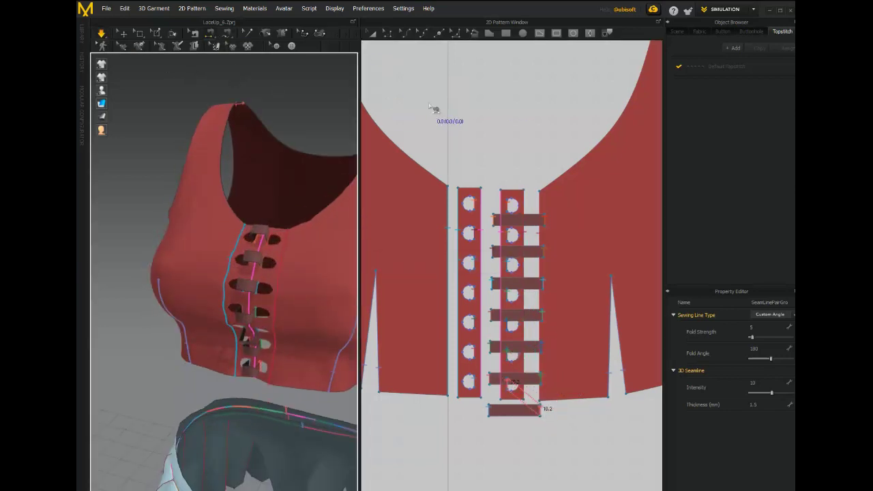
click(486, 215)
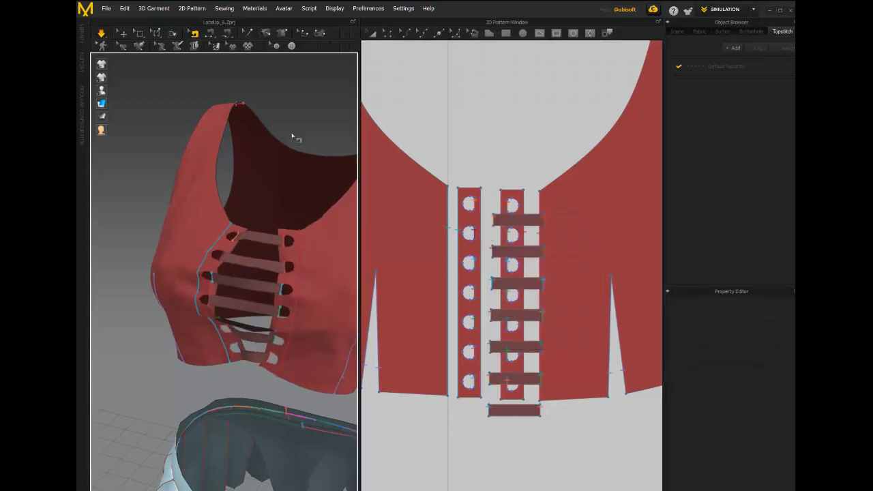
scroll(289, 125, down, 2)
click(334, 8)
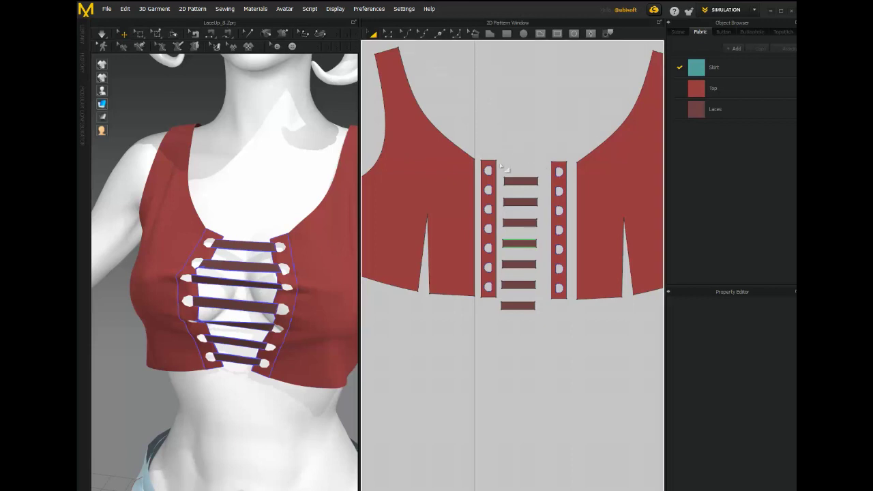
Marquee-select the seven lace strips and drag them below the bodice pieces in 2D.
drag(502, 167, 546, 330)
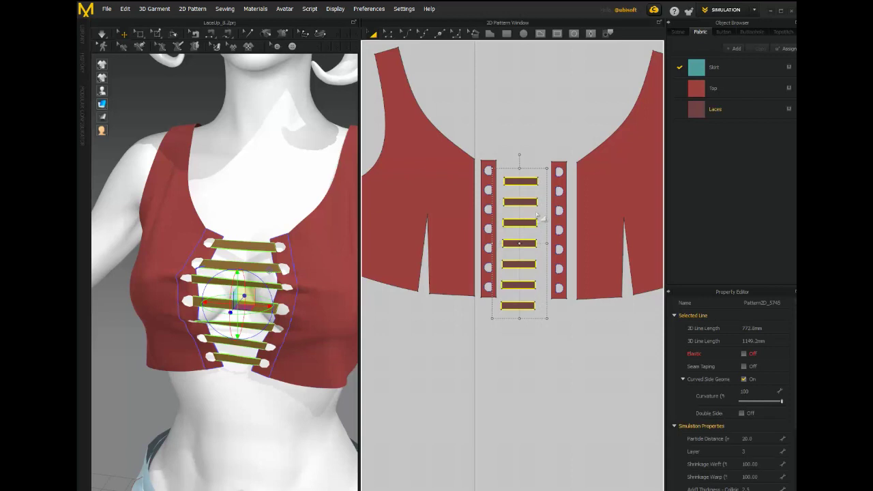
drag(525, 188, 565, 362)
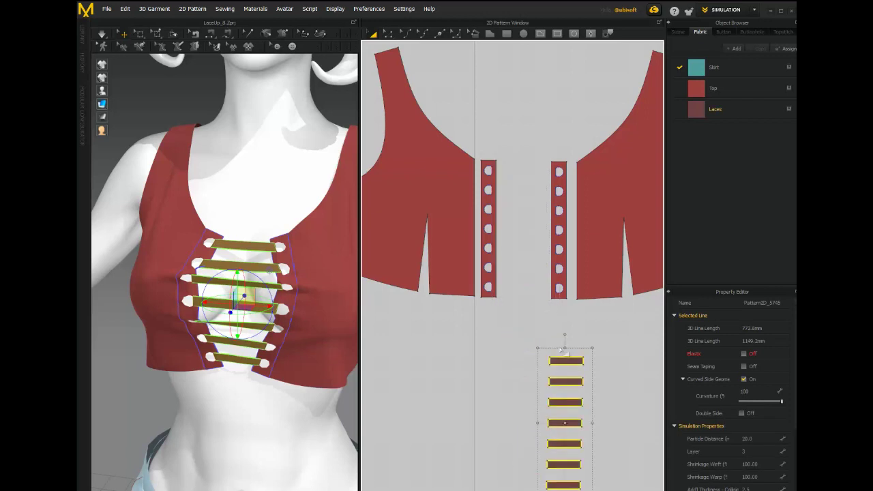
scroll(554, 331, down, 3)
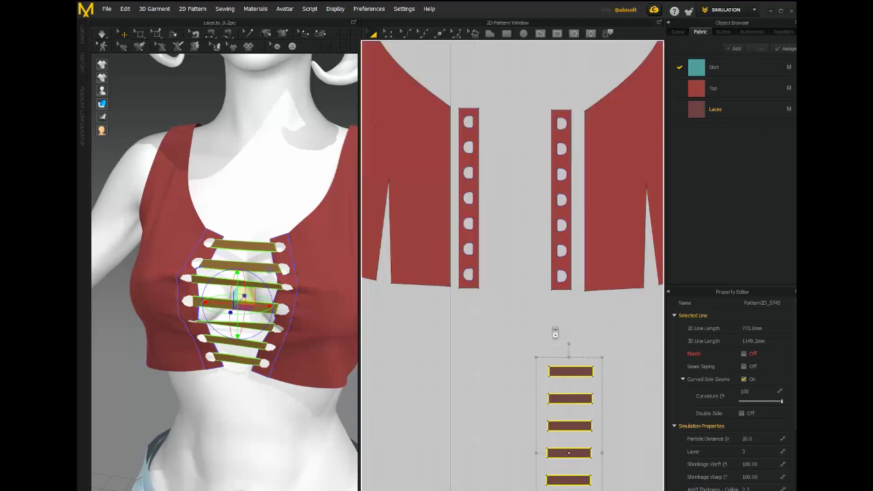
right_drag(544, 320, 557, 272)
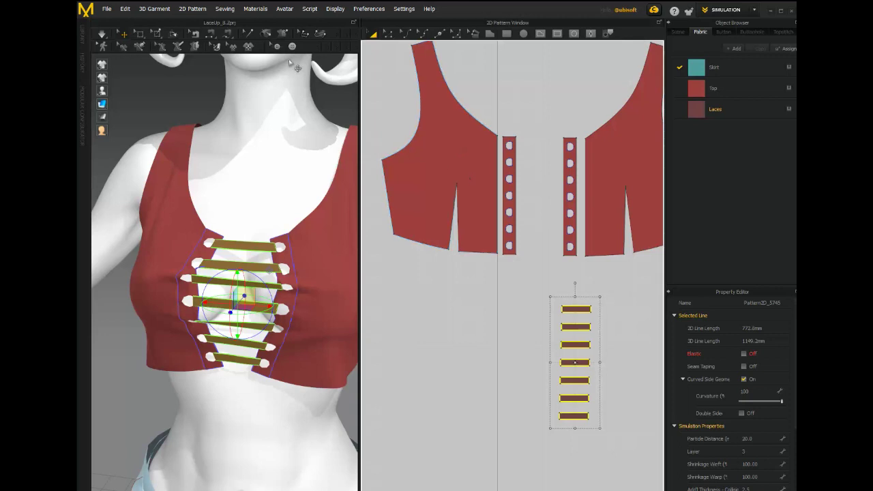
click(194, 34)
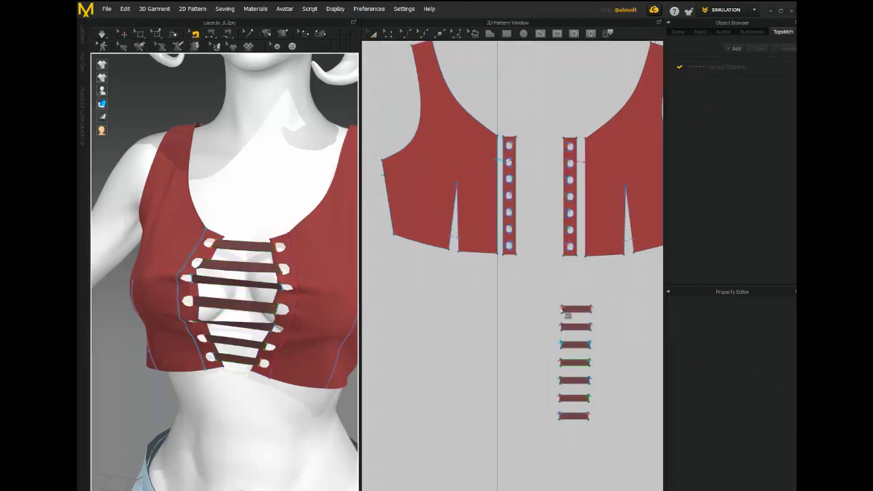
click(563, 308)
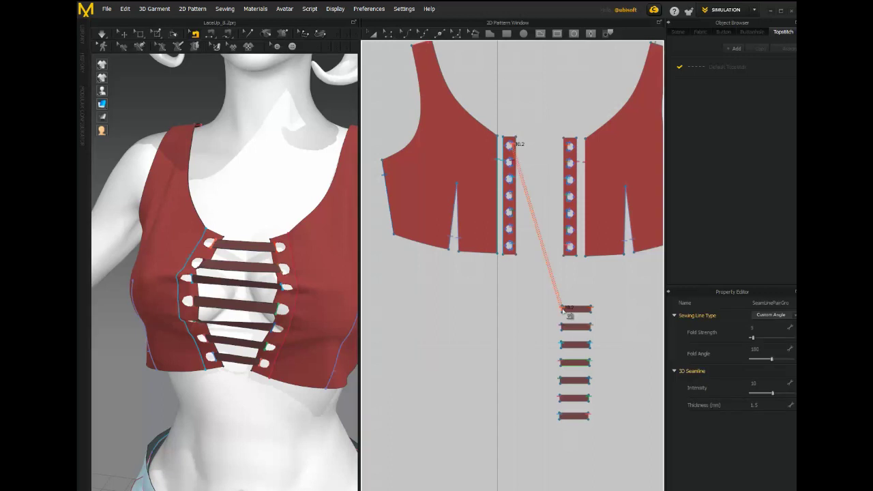
right_click(563, 309)
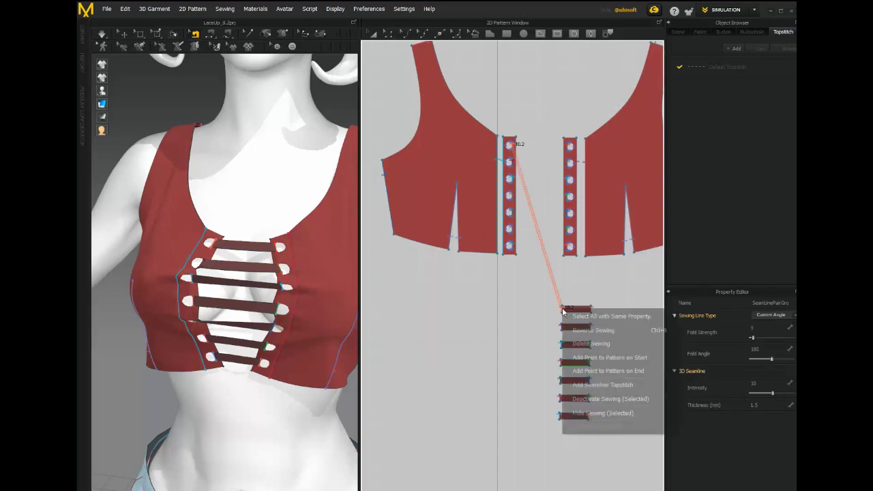
click(586, 343)
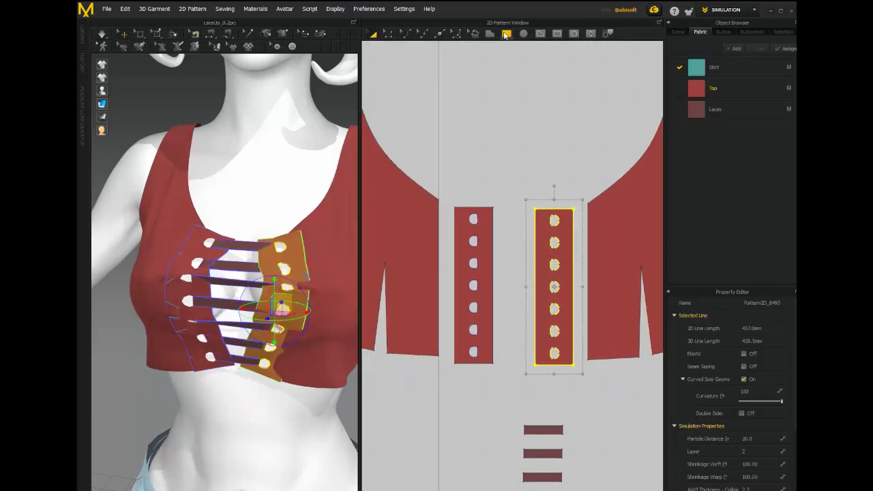
drag(498, 210, 516, 347)
Set the new centre strip's top and bottom edge lengths, the bottom to 21.9.
key(z)
click(508, 210)
right_click(508, 210)
click(458, 226)
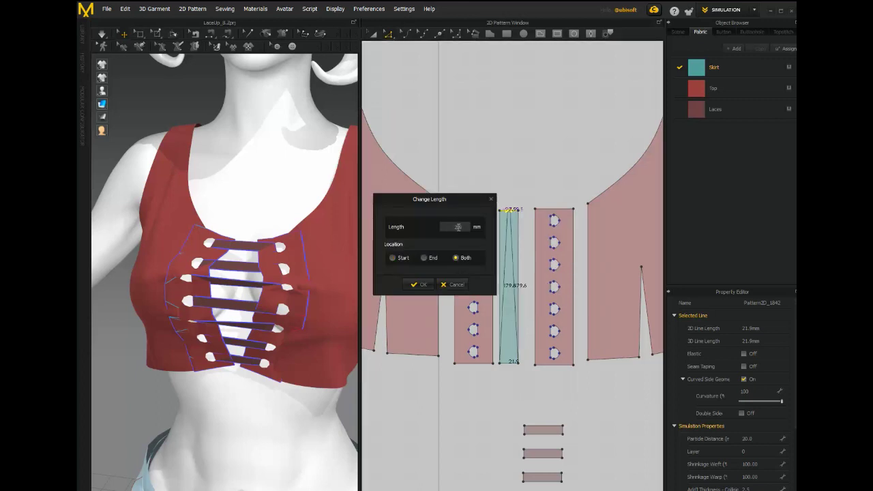
key(Return)
click(509, 362)
right_click(509, 362)
click(529, 394)
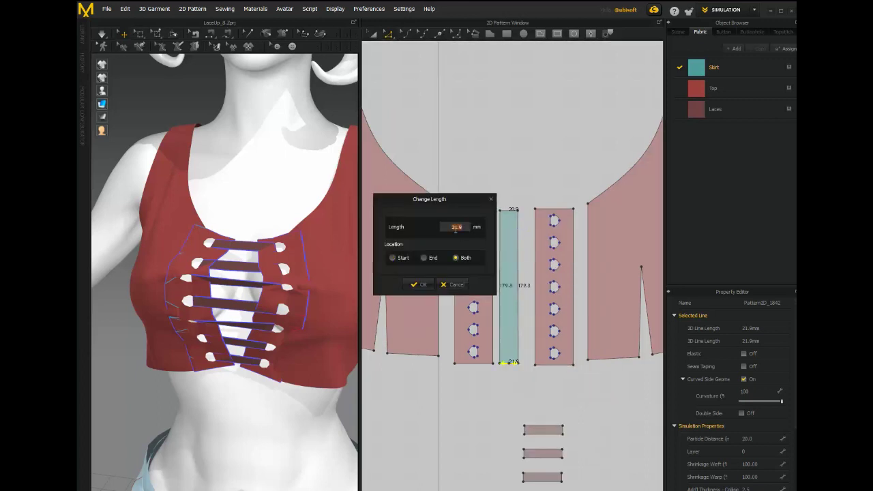
key(Return)
Set the centre strip's left and right edge lengths to 183.5 mm.
click(501, 246)
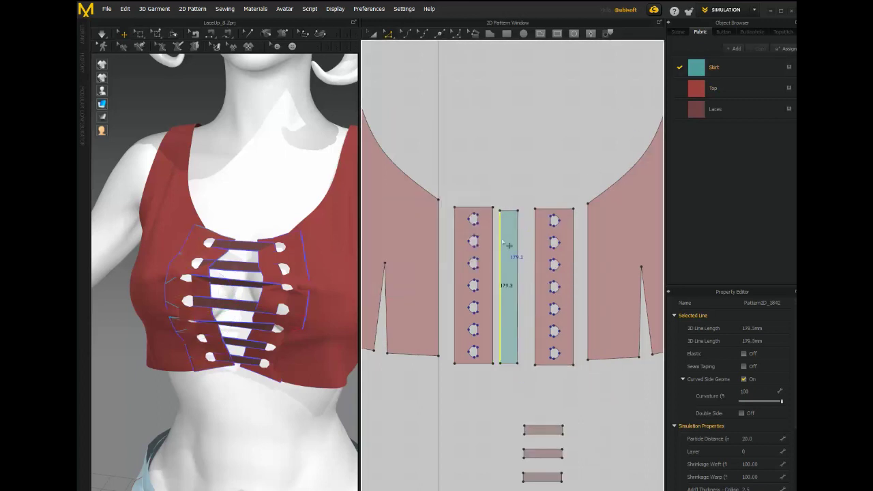
right_click(522, 279)
key(Return)
click(525, 280)
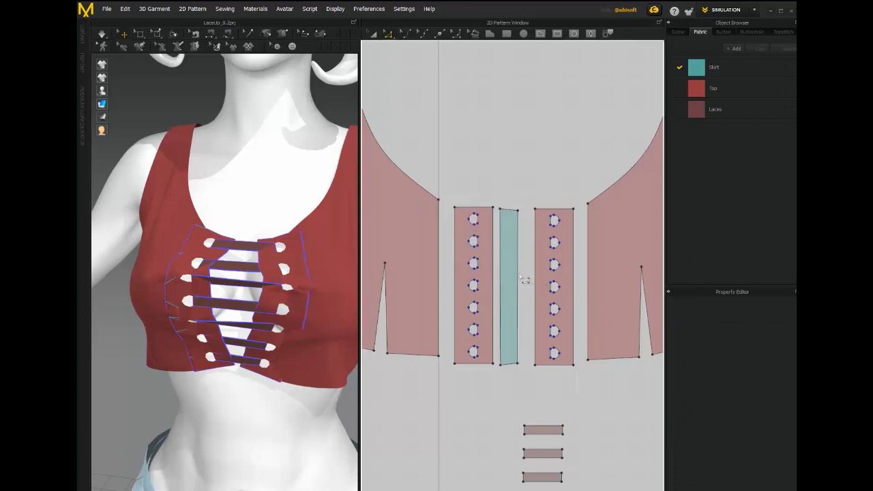
click(518, 284)
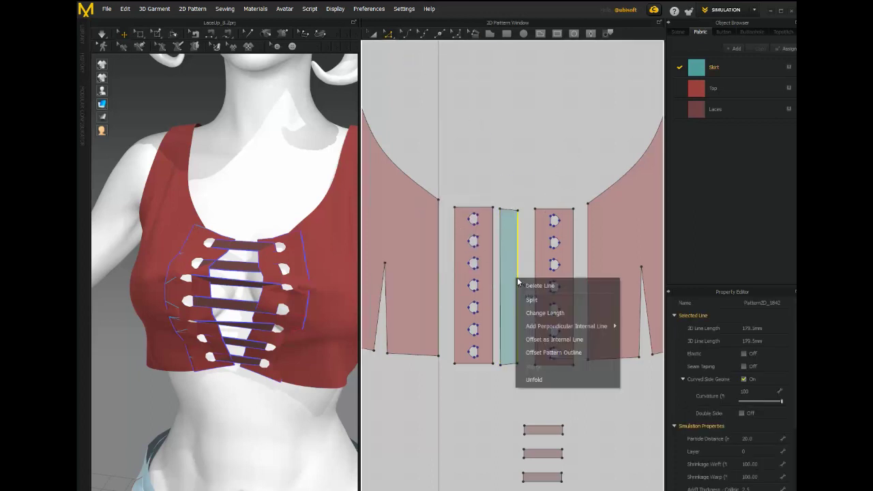
right_click(521, 285)
key(Return)
Drag the red Top fabric onto the new centre strip.
key(a)
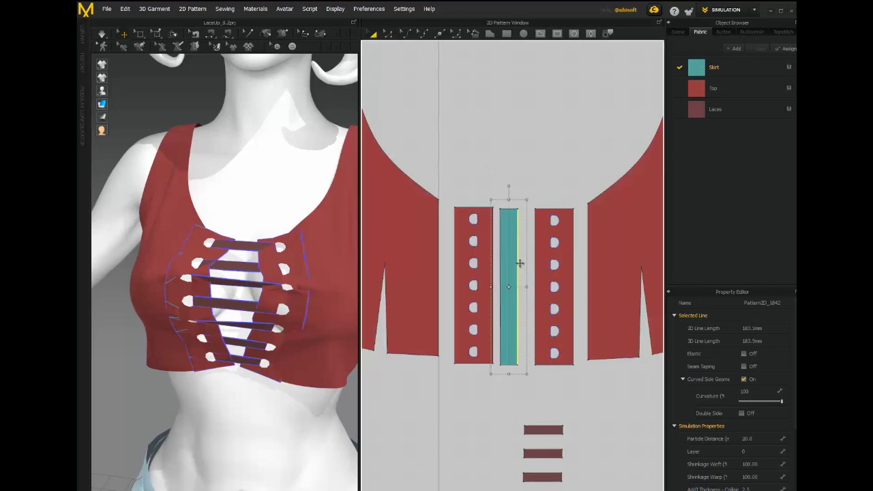
drag(701, 87, 511, 228)
scroll(480, 117, up, 2)
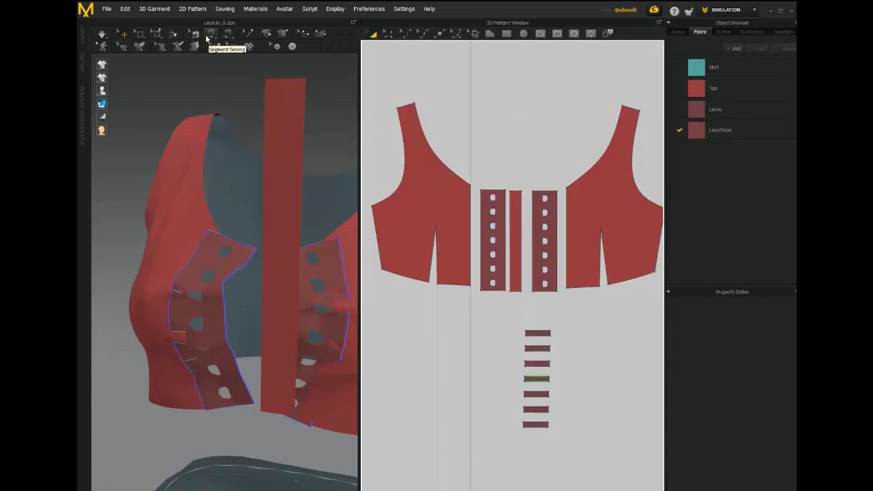
click(380, 259)
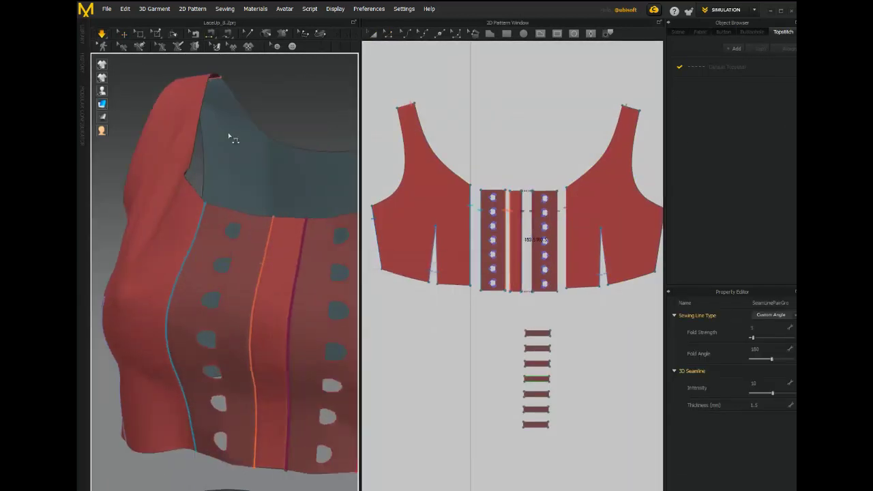
Pick the middle strip between the eyelet strips and bring the 2D pattern view into focus.
click(335, 8)
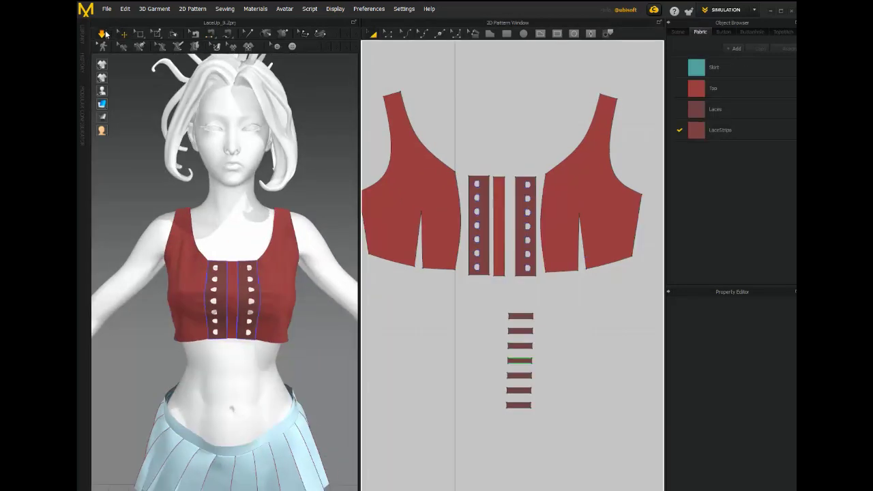
click(102, 33)
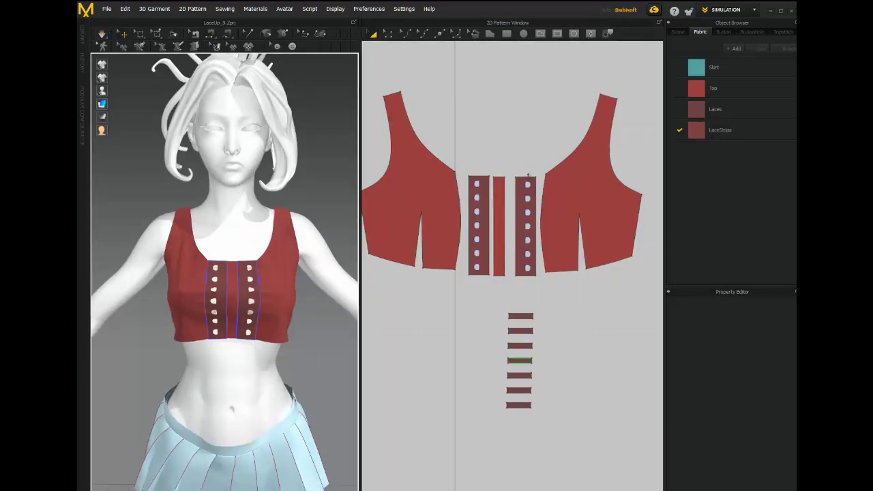
click(500, 243)
click(470, 305)
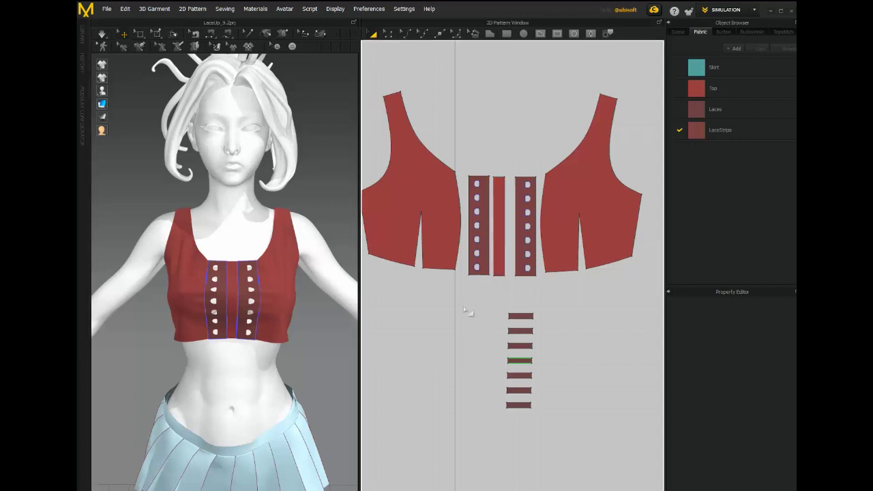
Hide the middle strip's 3D pattern on the avatar.
right_click(466, 311)
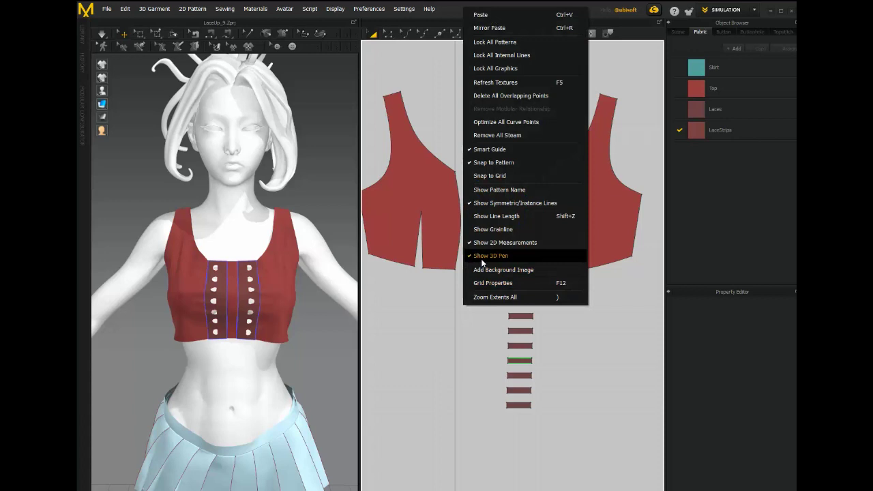
click(443, 287)
click(497, 256)
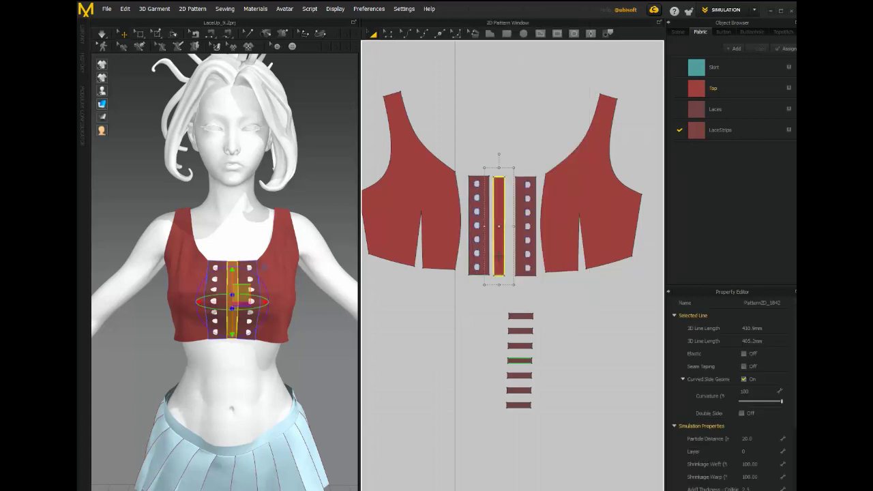
right_click(498, 255)
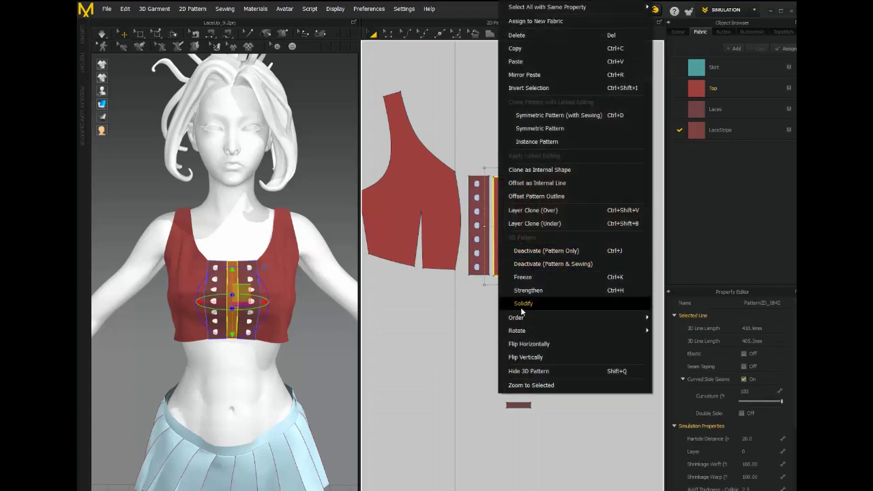
click(527, 370)
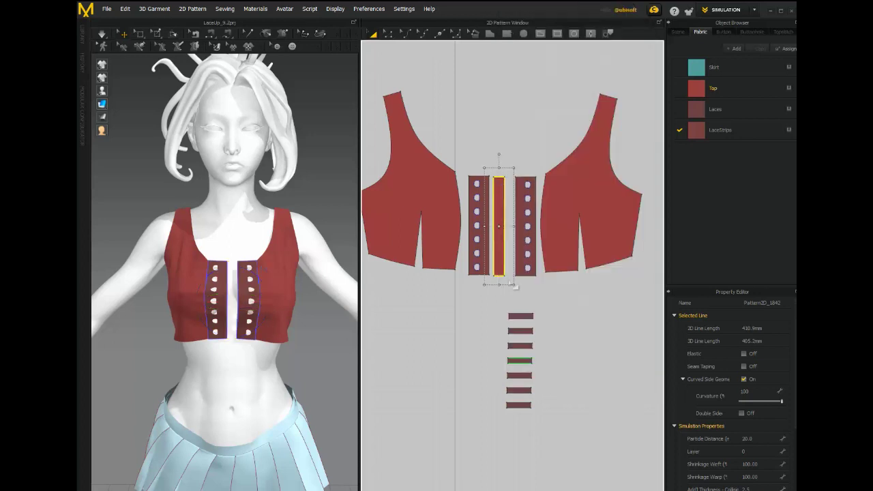
Freeze the middle strip and marquee-select the seven lace strips.
right_click(499, 246)
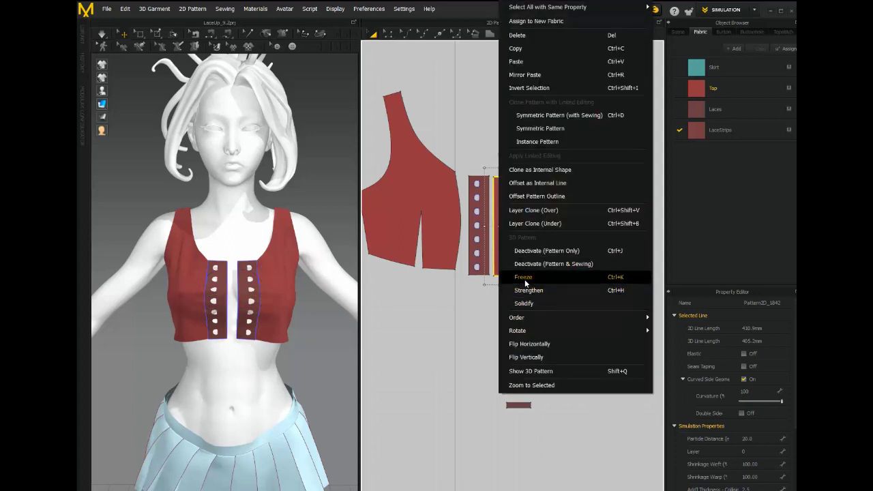
click(525, 277)
drag(493, 312, 557, 415)
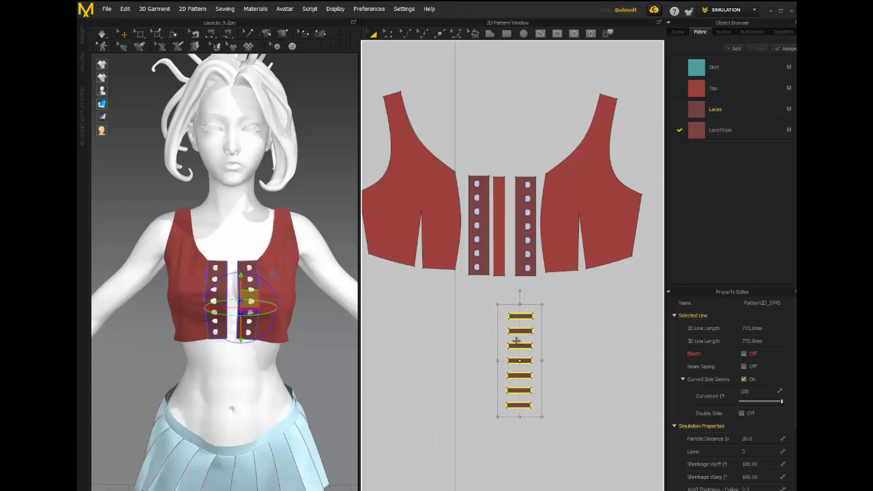
right_click(516, 343)
mouse_move(519, 344)
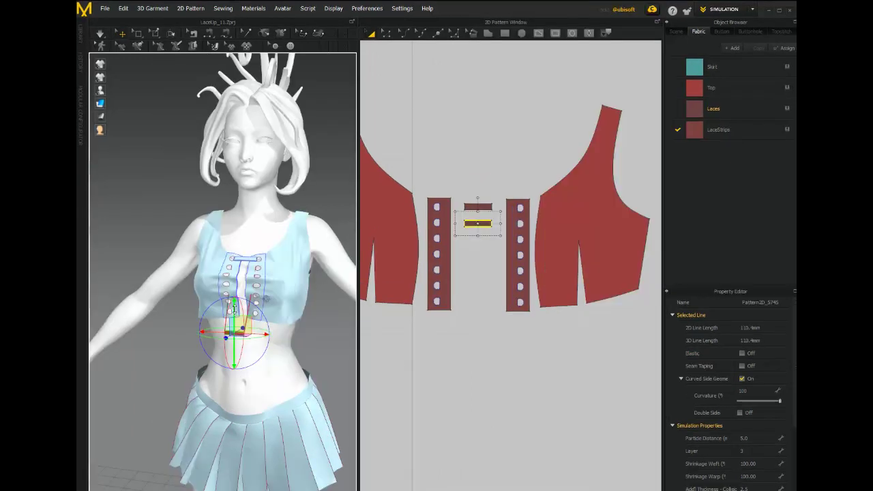
drag(234, 308, 233, 242)
scroll(232, 242, up, 5)
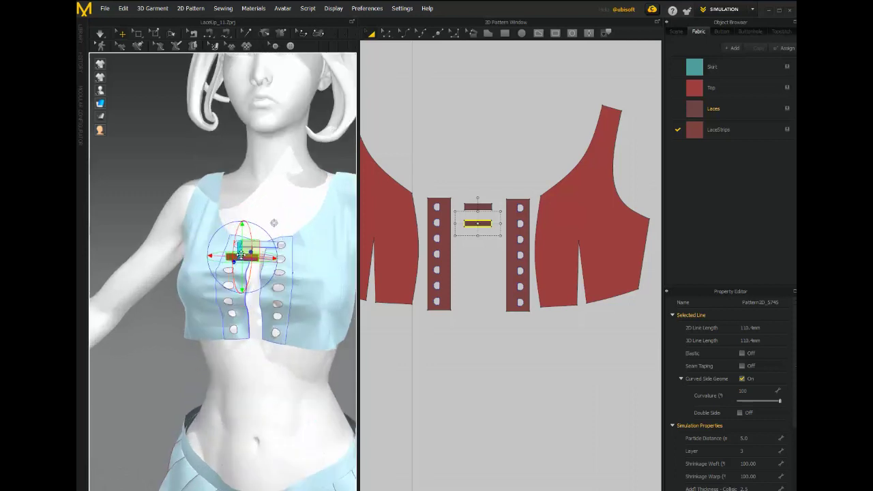
right_drag(232, 241, 314, 235)
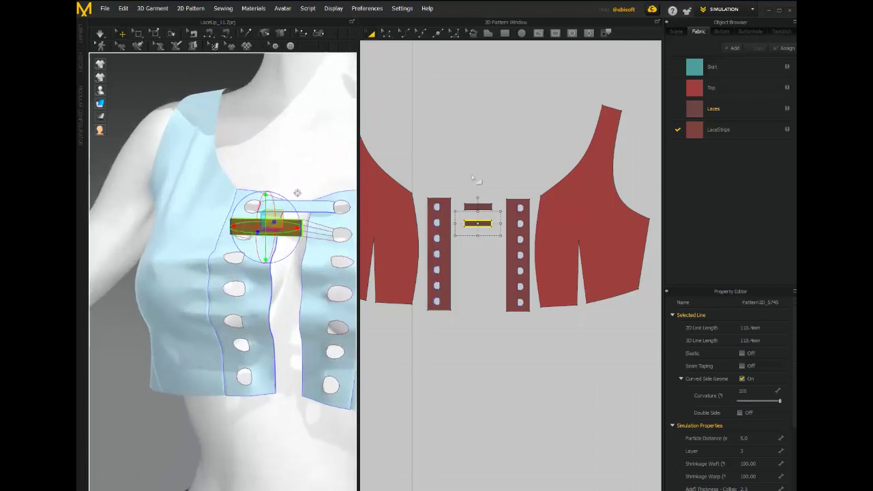
scroll(481, 194, up, 5)
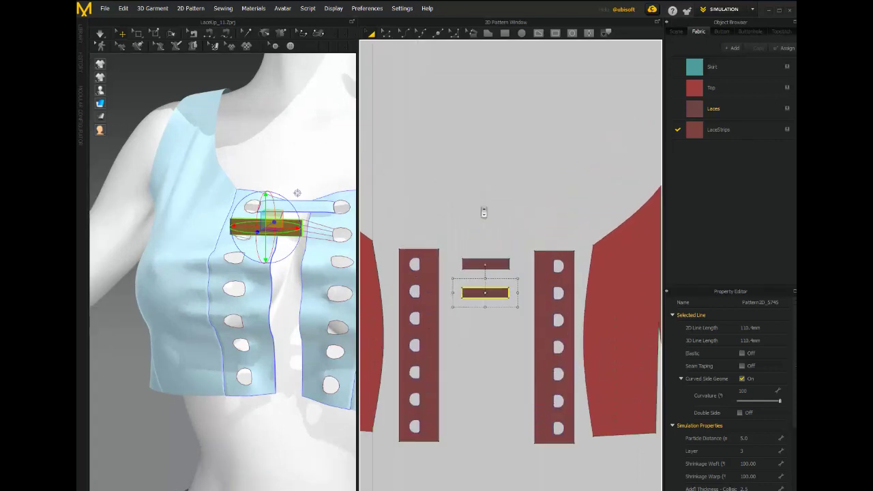
scroll(490, 181, up, 3)
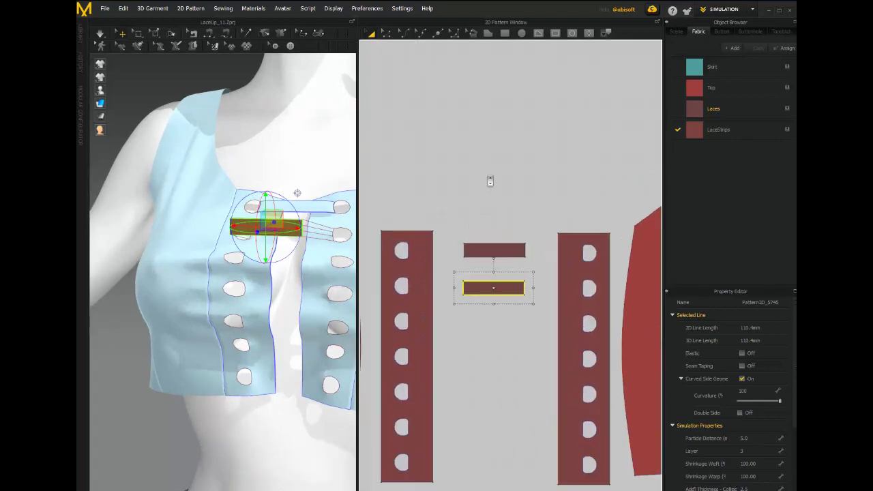
scroll(490, 181, down, 5)
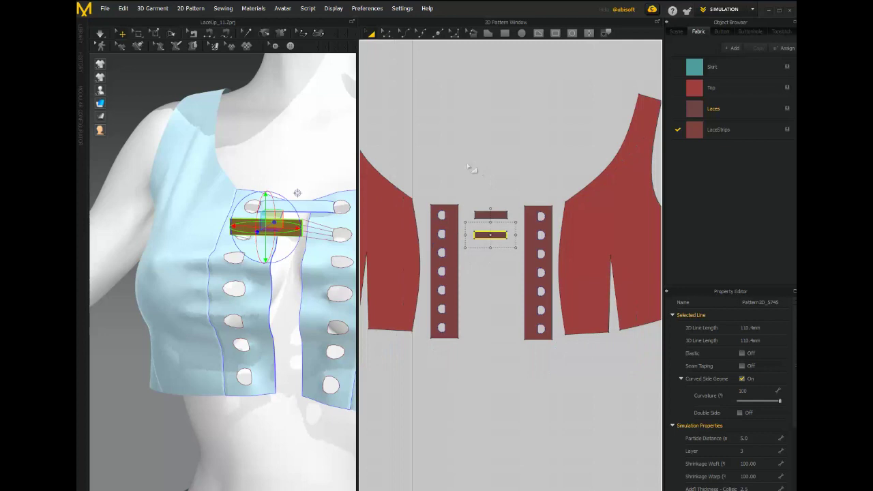
click(469, 166)
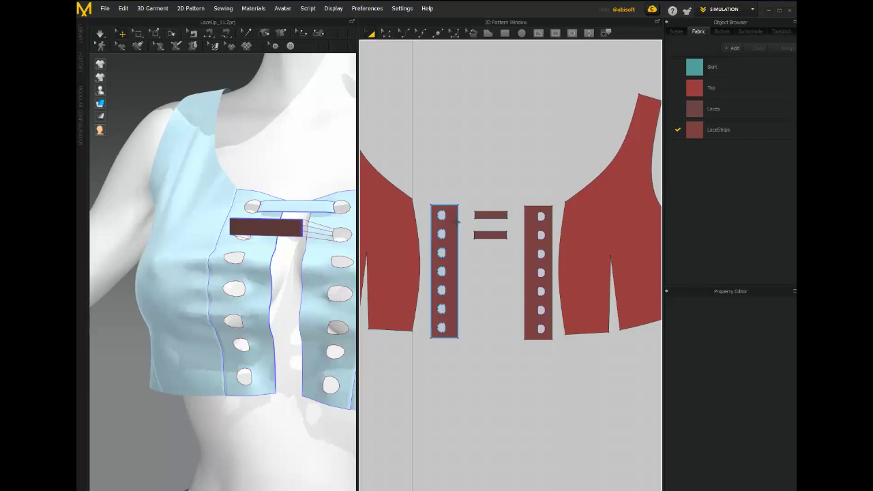
click(396, 223)
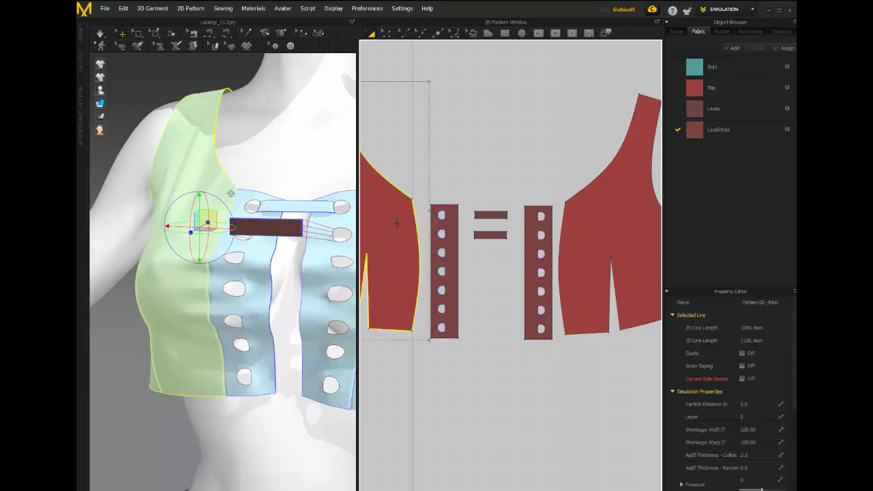
click(578, 232)
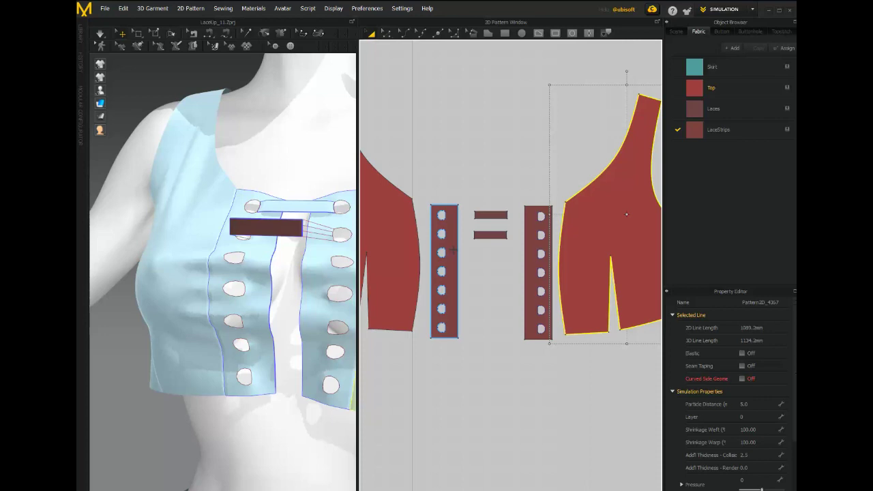
click(442, 271)
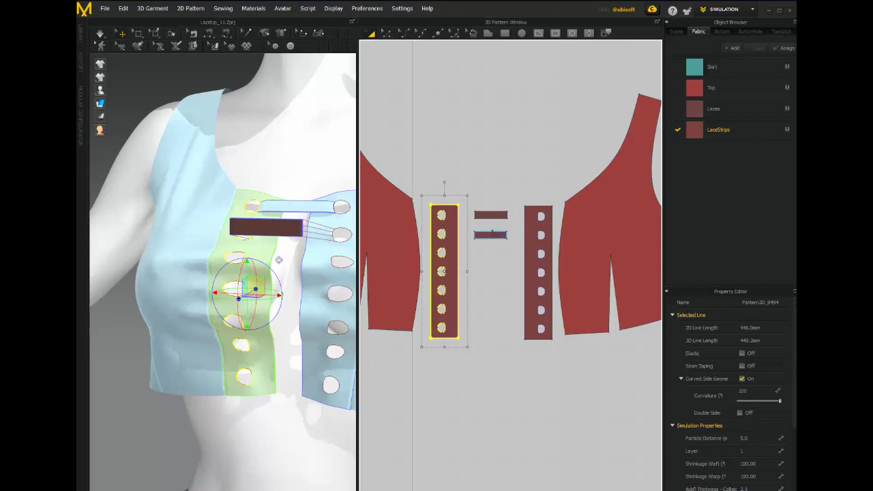
click(491, 235)
Set the lower lace strip's Simulation Properties Layer to 2.
click(747, 450)
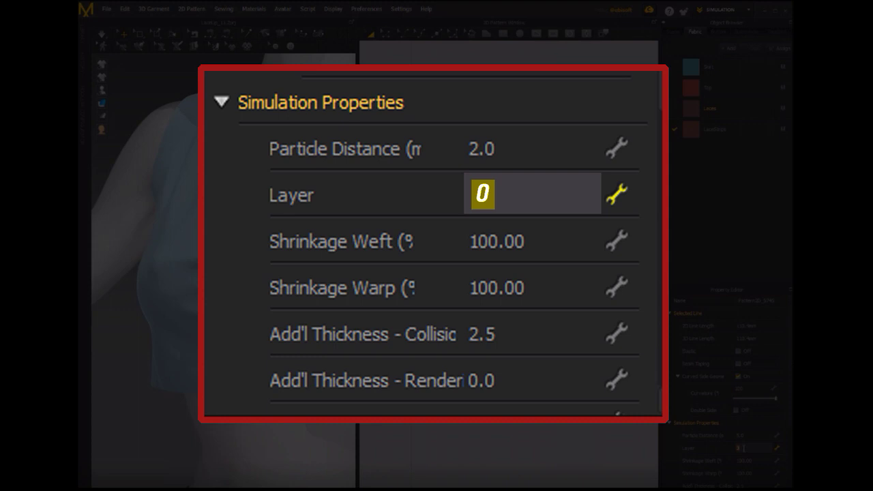
text(2)
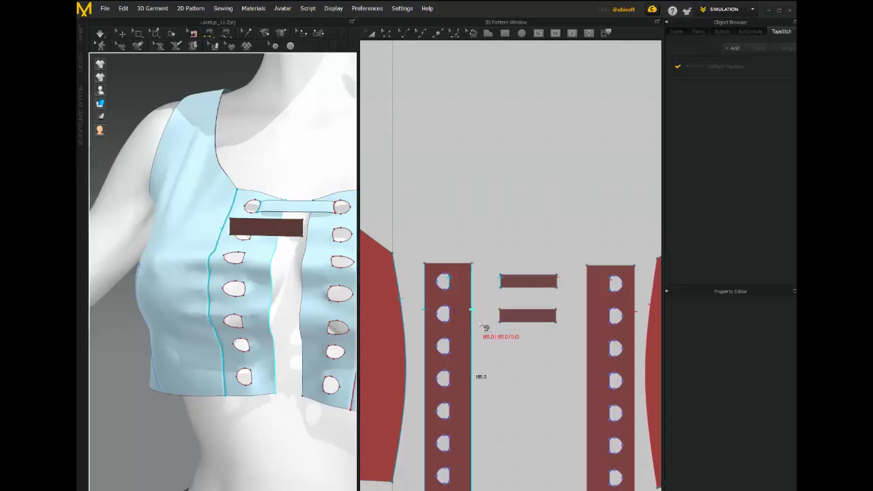
Sew the lower lace strip's left end to the left top eyelet and right end to a right eyelet.
click(502, 315)
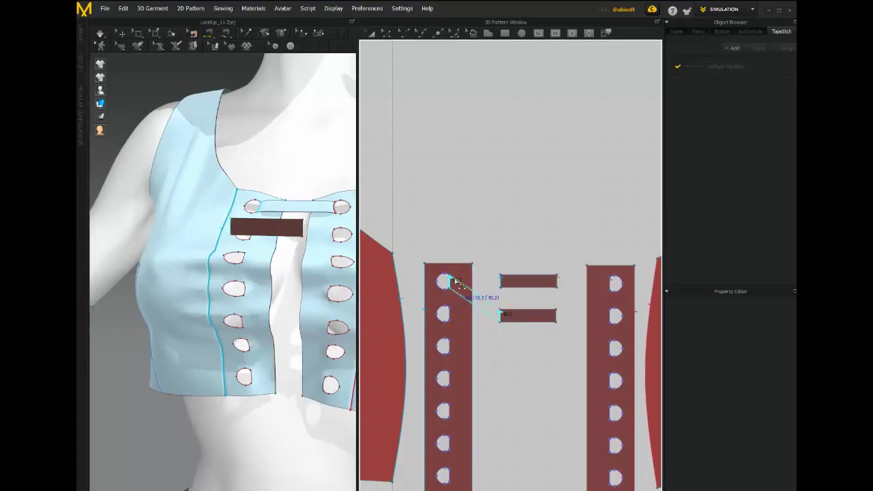
click(453, 281)
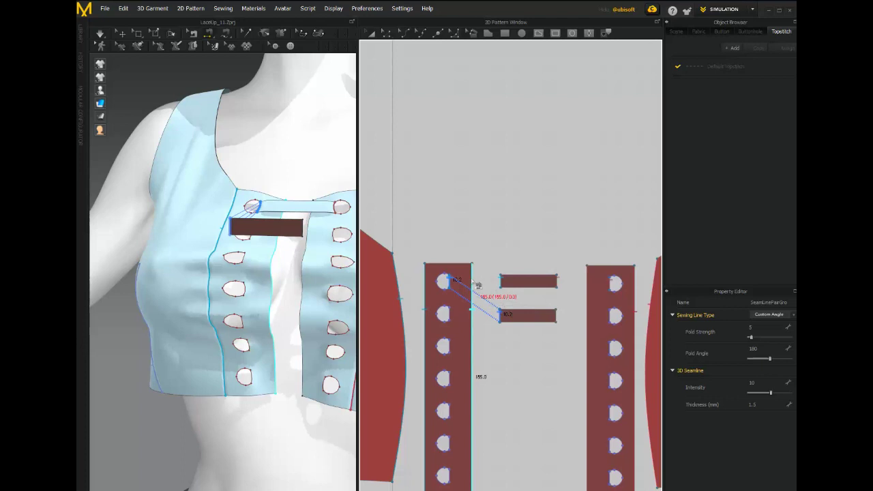
click(560, 318)
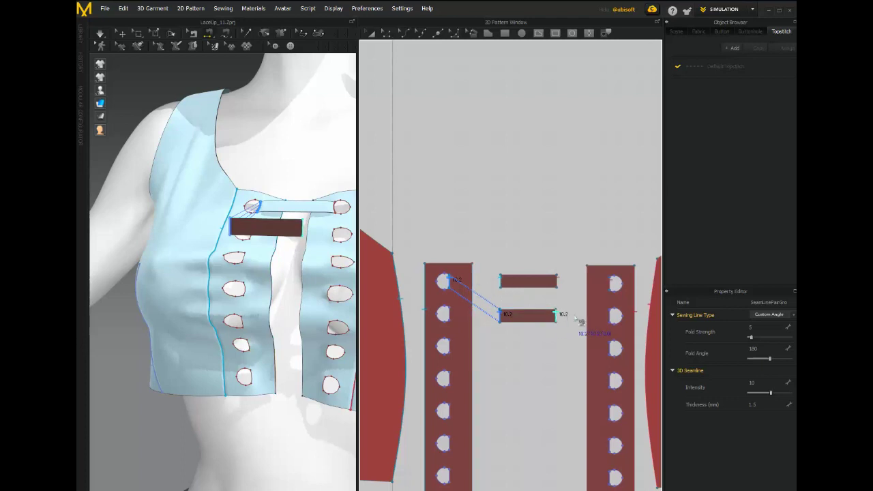
click(609, 316)
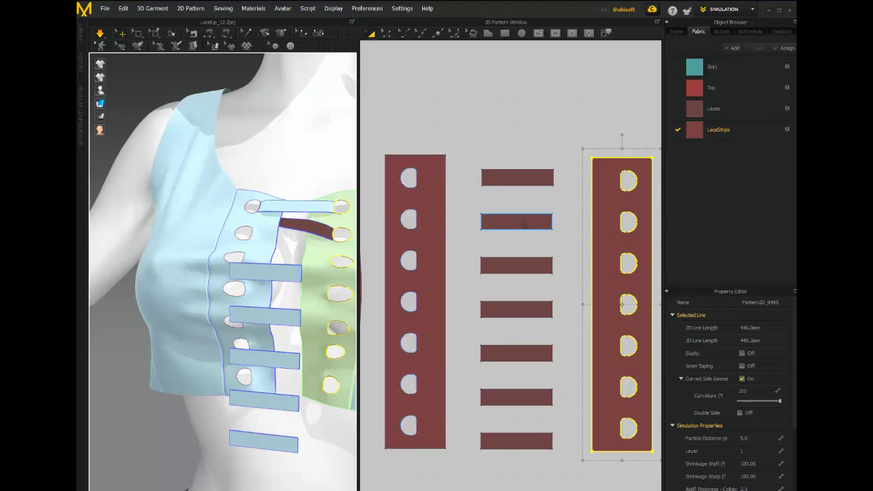
Freeze the second lace strip.
click(517, 222)
right_click(524, 224)
click(551, 277)
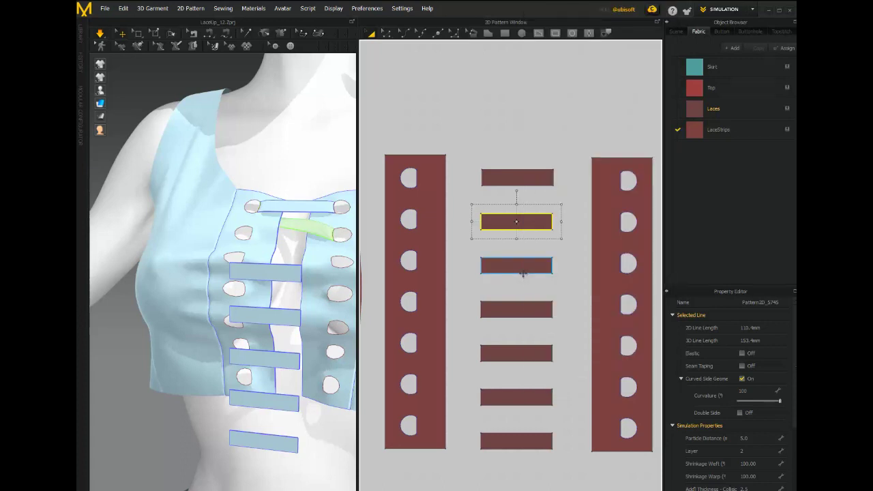
Sew the third to fifth lace strips' ends diagonally into successive eyelets on both strips.
key(n)
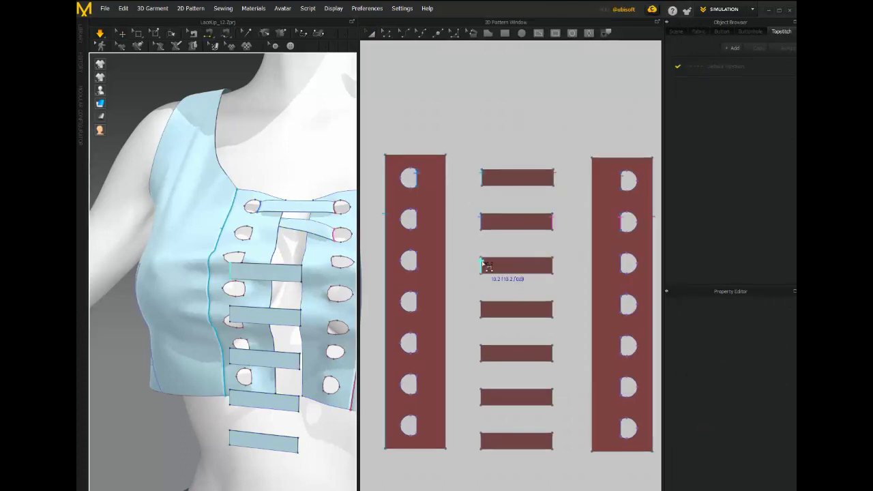
click(481, 265)
click(422, 219)
click(552, 265)
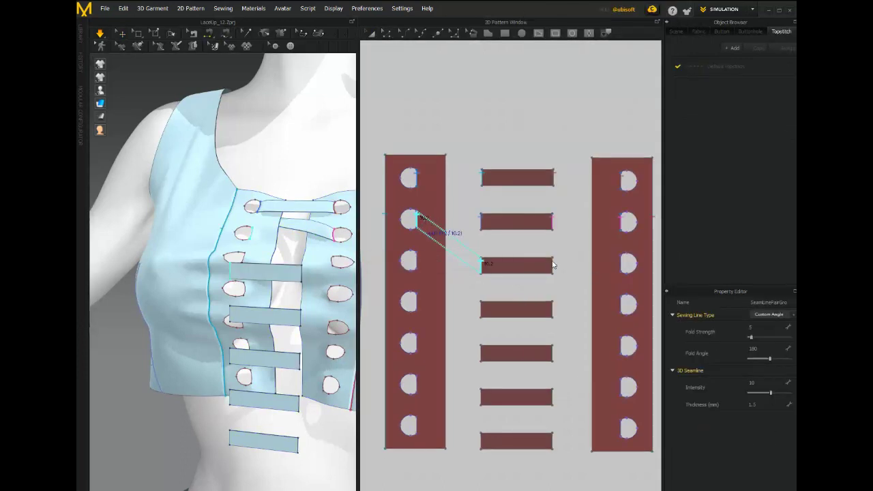
click(628, 265)
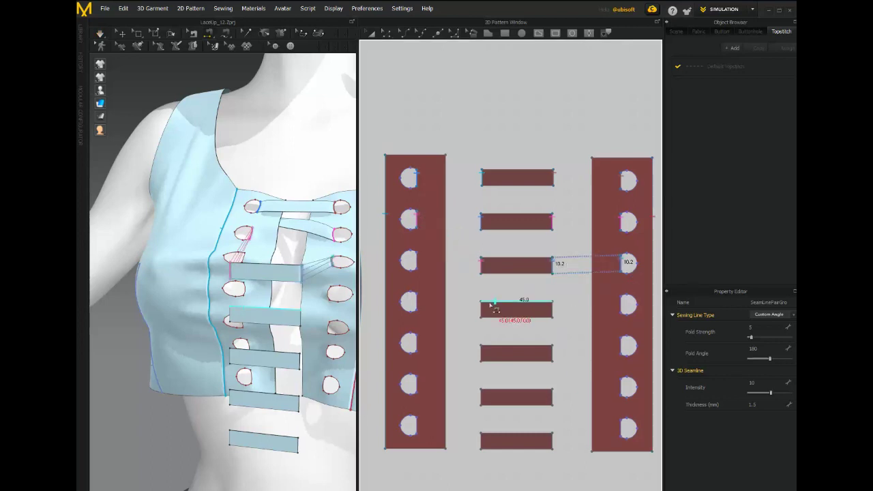
click(481, 309)
click(417, 259)
click(554, 309)
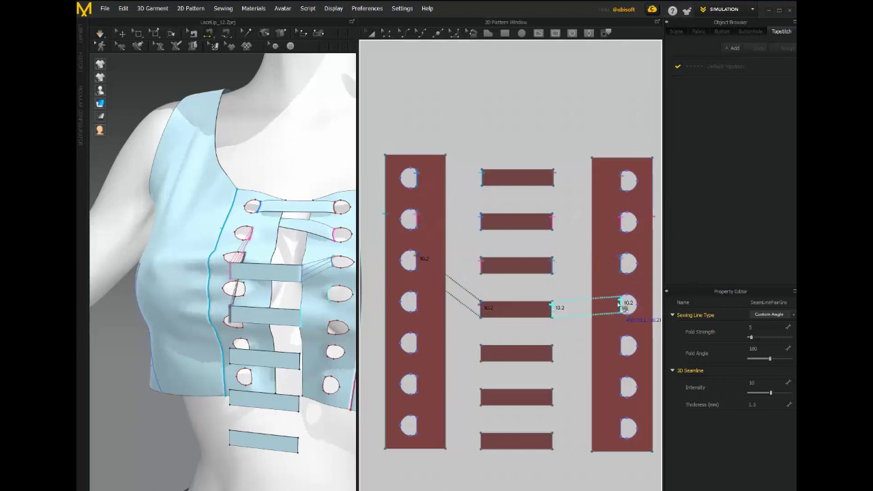
click(628, 305)
click(481, 352)
click(418, 301)
click(554, 353)
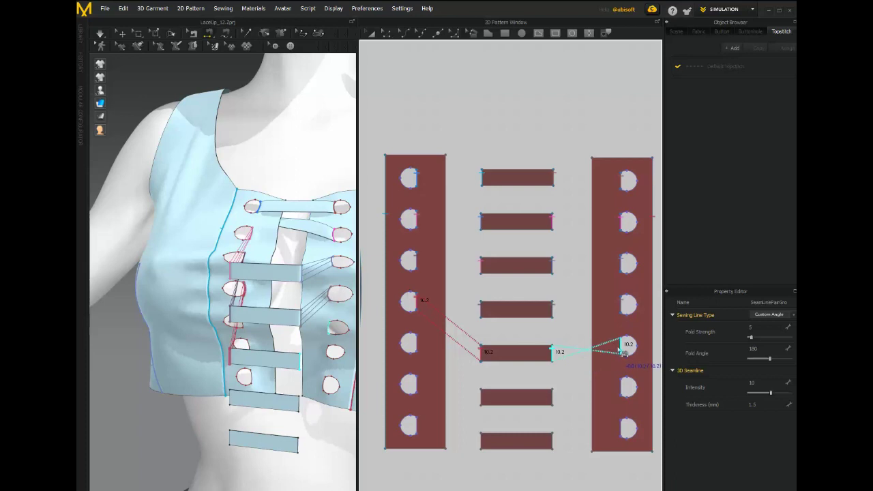
click(628, 345)
Sew the sixth and seventh strips into the next eyelets, then select the lower five strips.
click(481, 397)
click(417, 342)
click(554, 396)
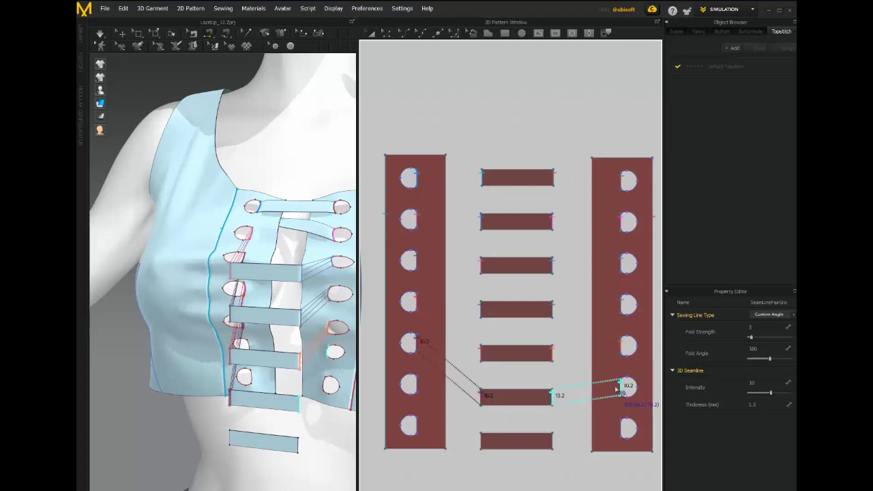
click(627, 386)
click(481, 440)
click(417, 385)
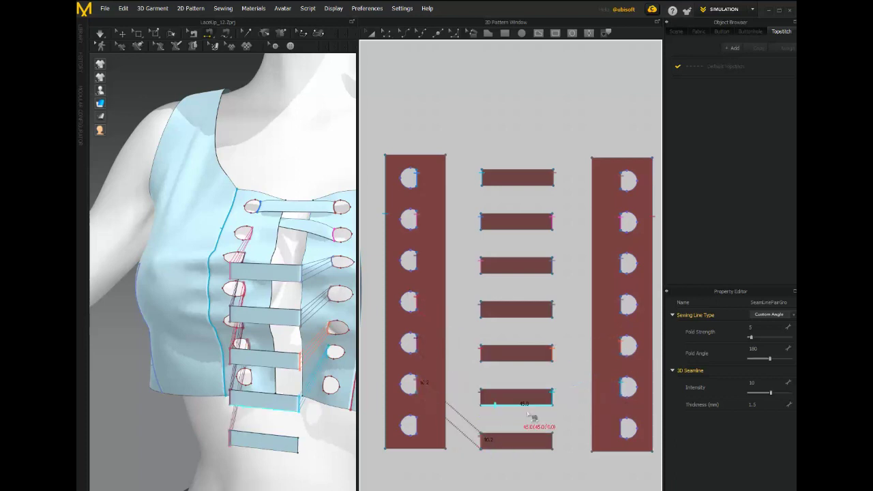
click(554, 440)
click(627, 428)
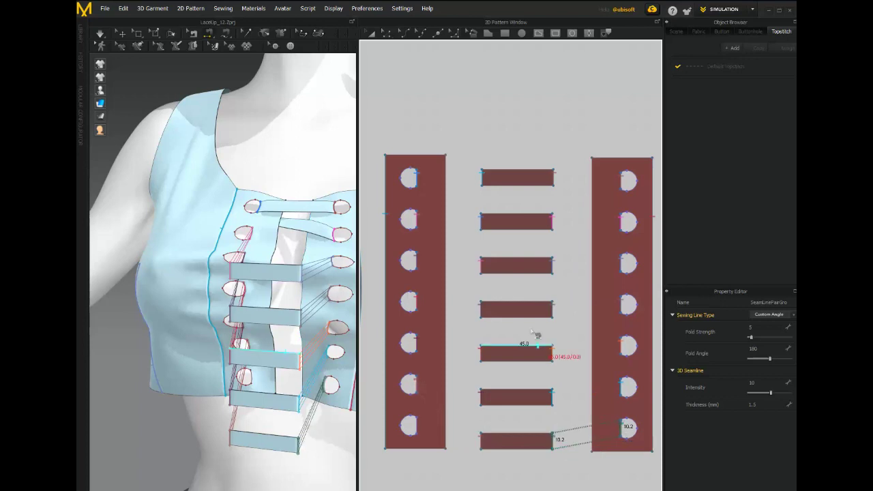
key(a)
drag(472, 250, 566, 478)
Activate the selected lower lace strips so they drape again, and return the 3D view to the front.
right_click(480, 287)
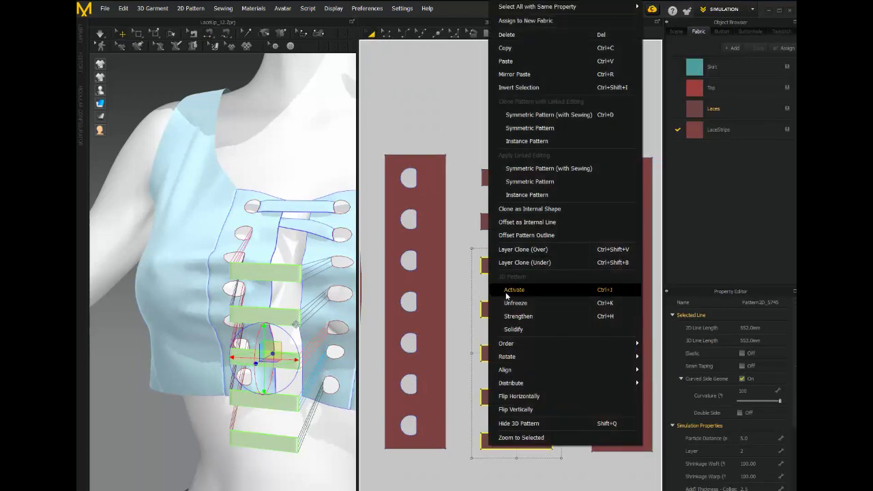
click(506, 292)
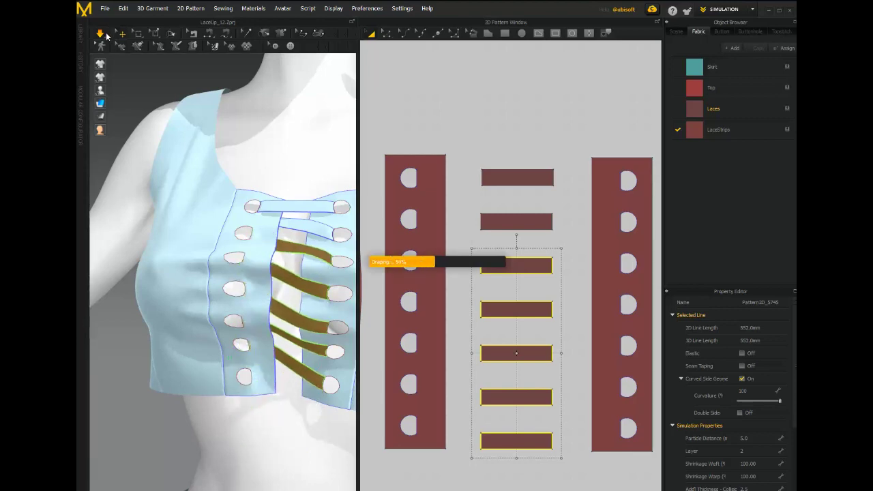
key(2)
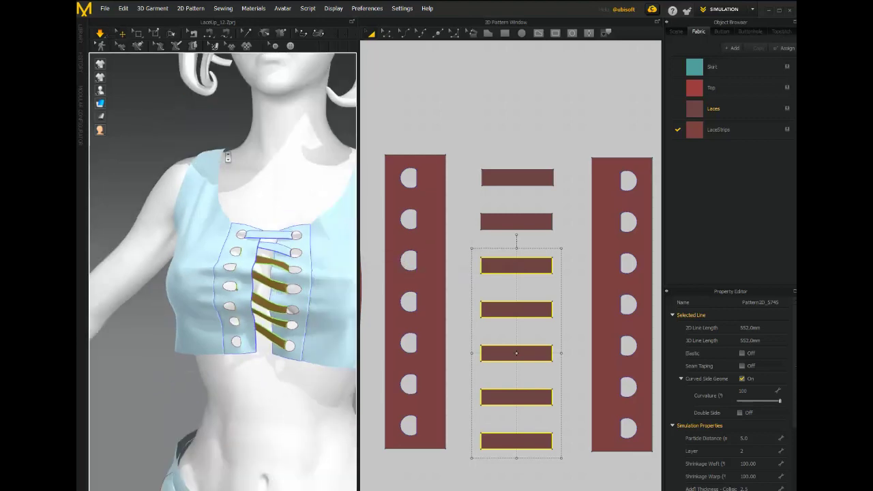
right_drag(191, 133, 218, 133)
key(2)
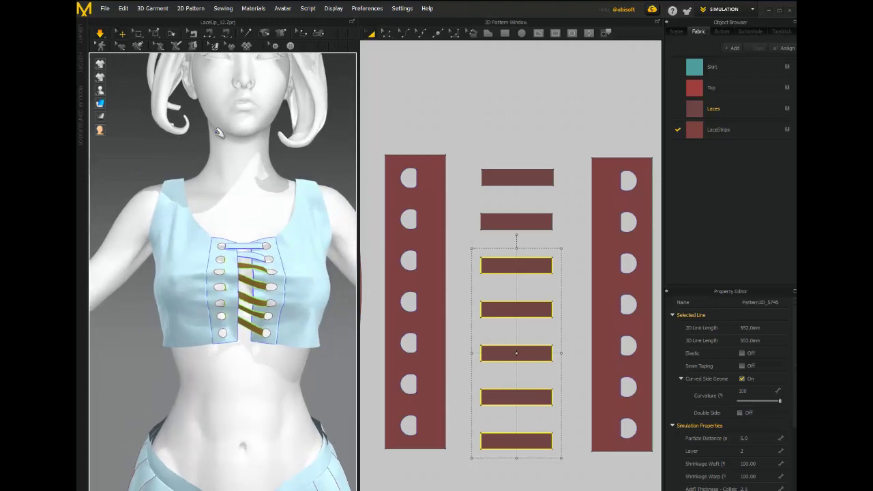
Save the work as the LaceUp_14 project with File > Save As > Project.
click(105, 9)
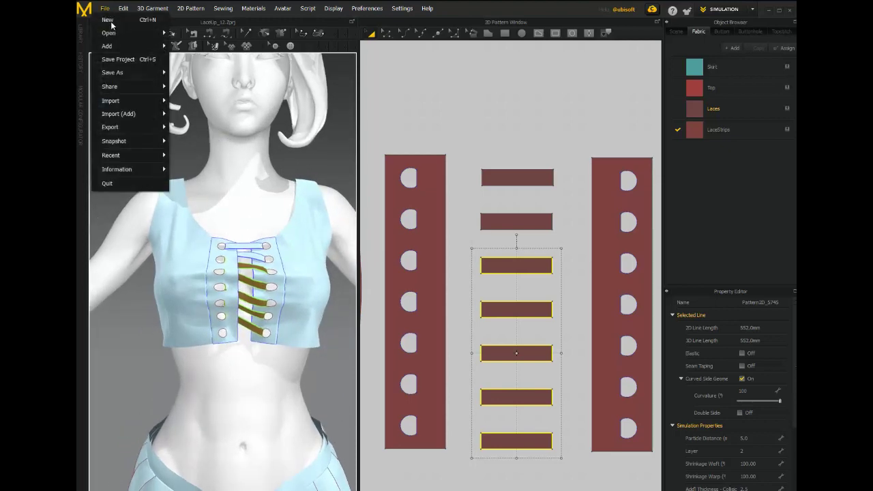
mouse_move(109, 74)
click(194, 75)
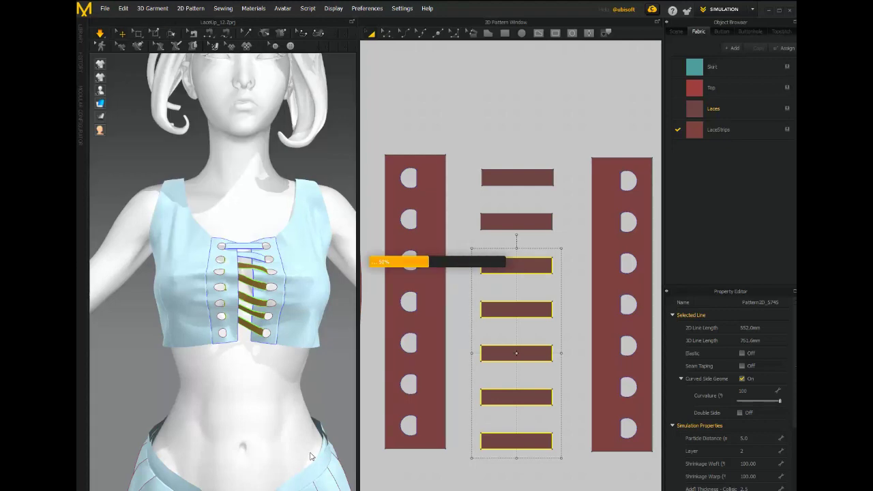
scroll(516, 287, up, 5)
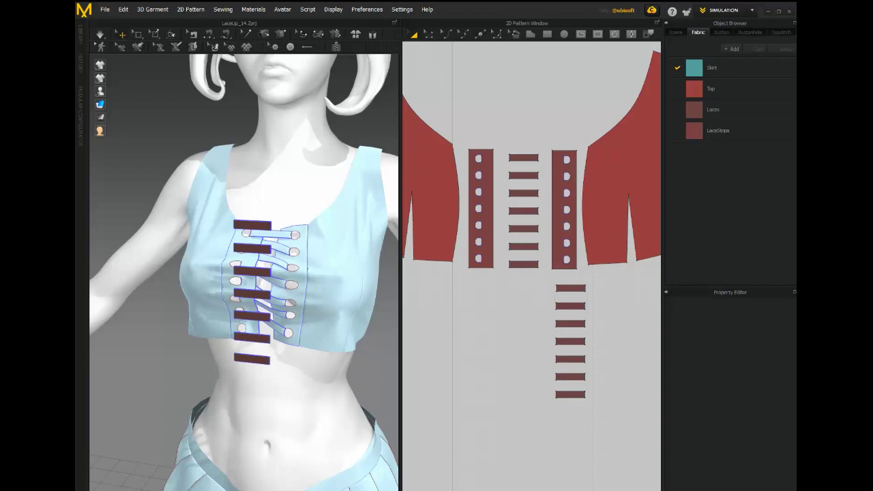
Select and inspect the left and right eyelet strips in the 2D Pattern window.
click(470, 229)
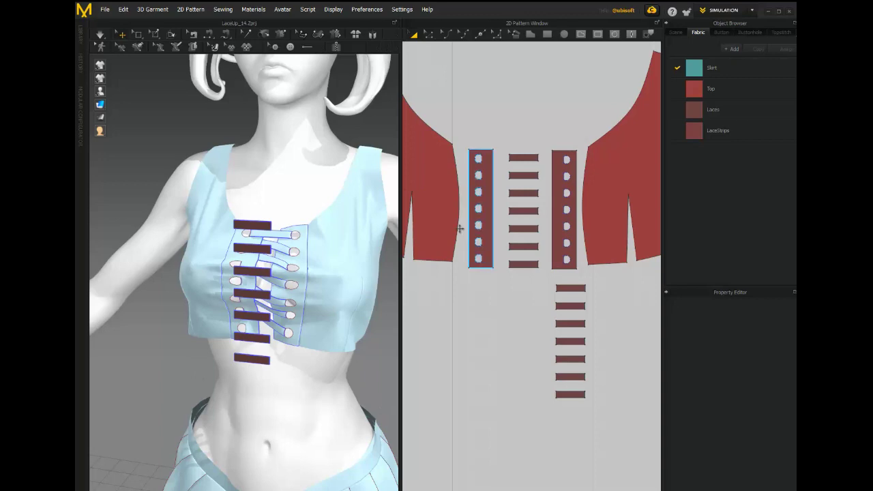
click(493, 193)
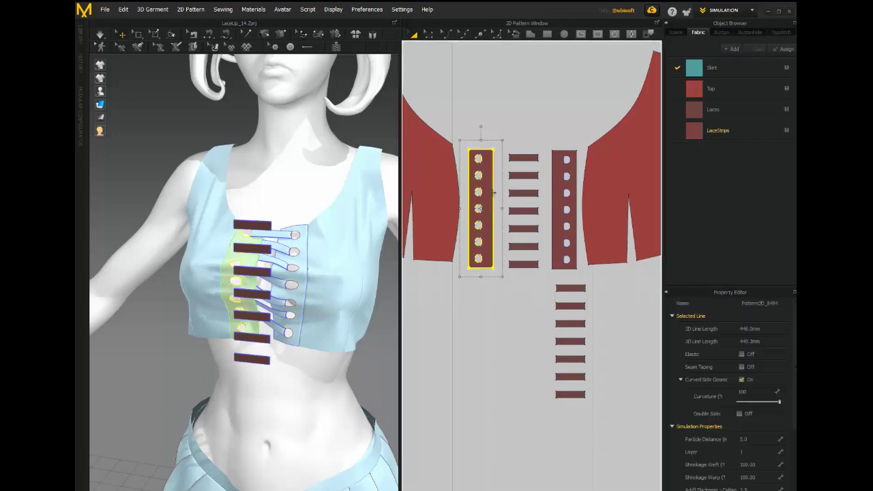
scroll(529, 311, up, 3)
right_drag(529, 311, 532, 416)
scroll(531, 418, up, 2)
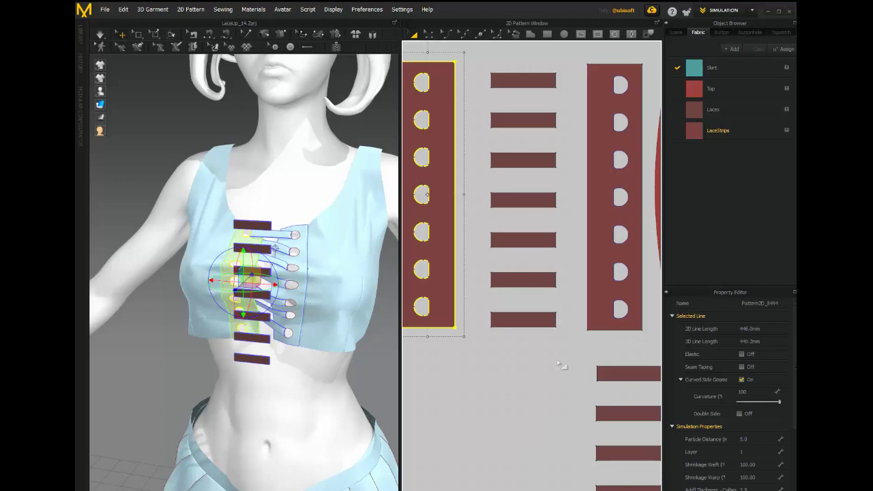
click(604, 275)
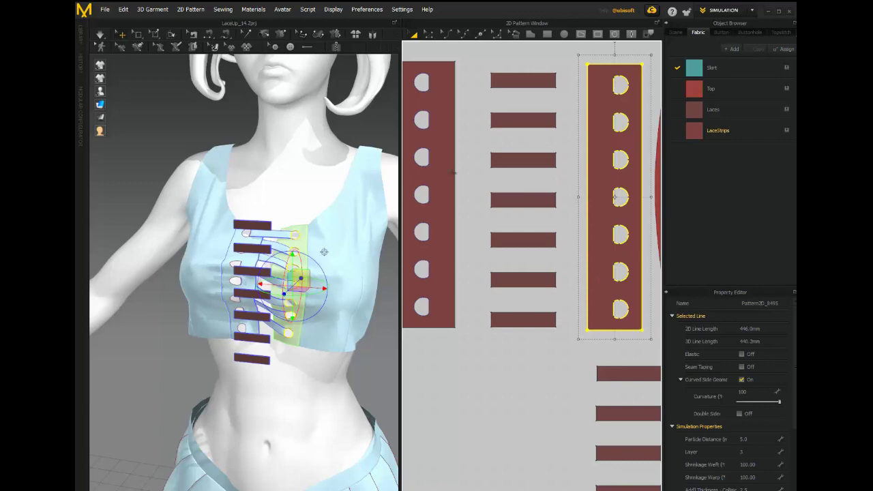
click(446, 160)
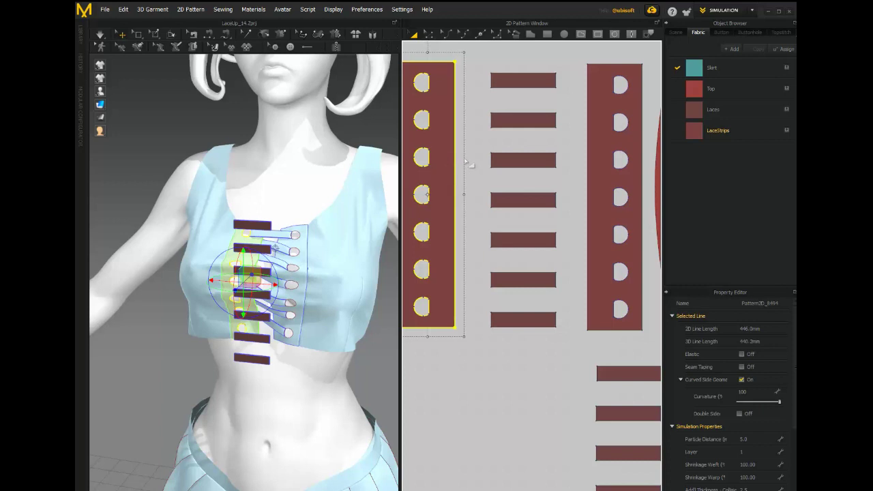
Set the left eyelet strip's Layer to 3 and the right strip's Layer to 1.
click(743, 452)
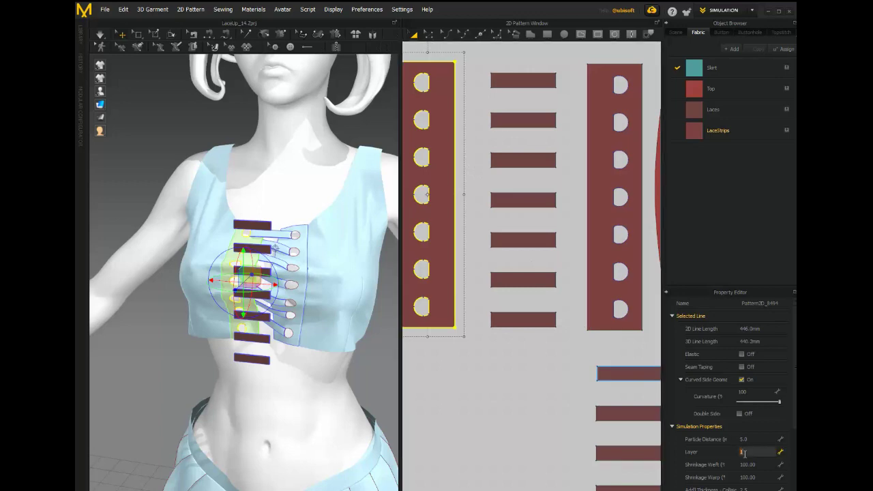
text(3)
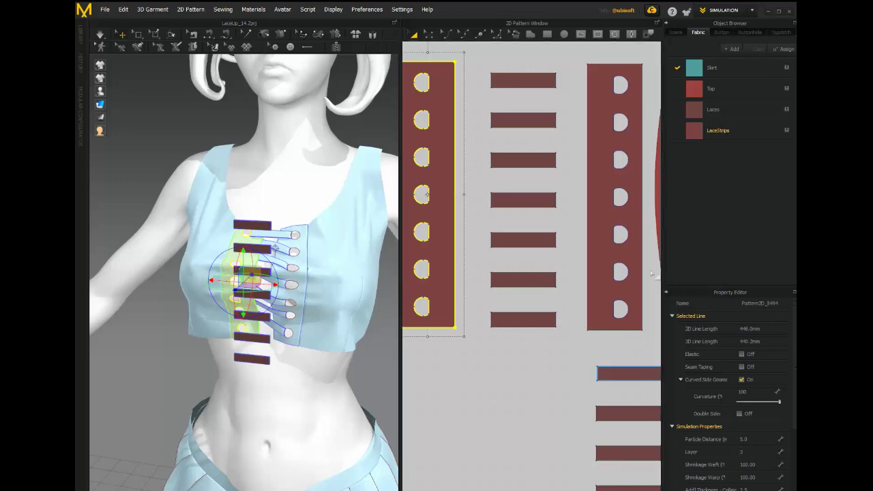
click(603, 197)
click(748, 453)
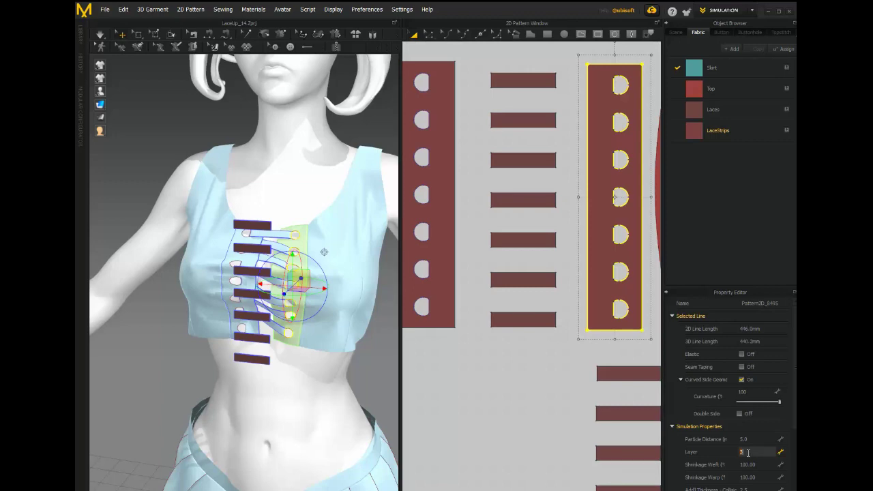
text(1)
key(Return)
click(523, 277)
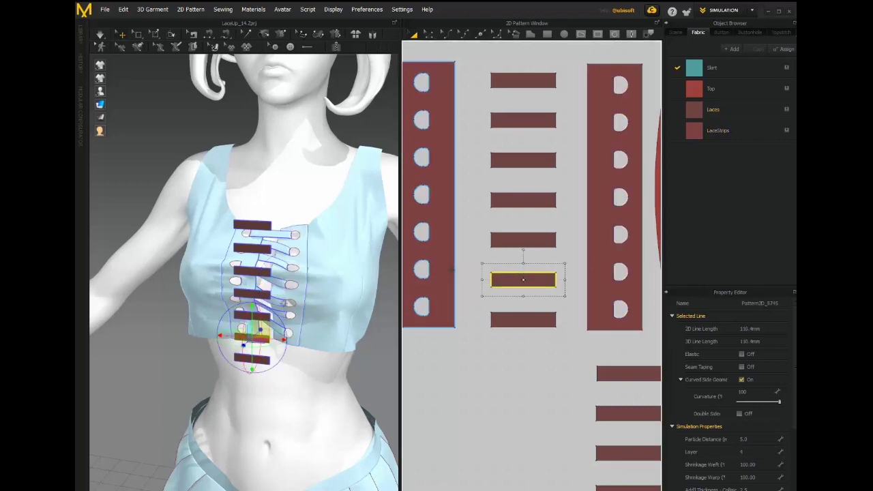
click(450, 270)
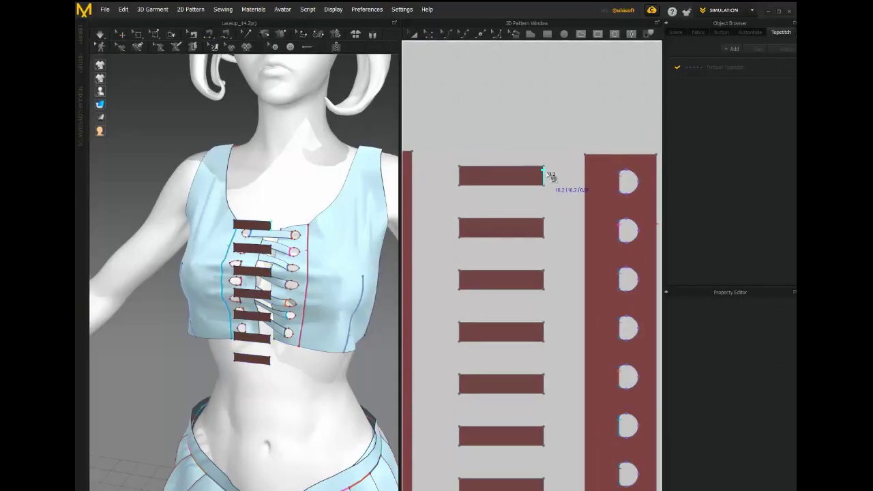
Segment-sew the upper lace strips' ends to eyelets on alternating eyelet strips.
click(546, 173)
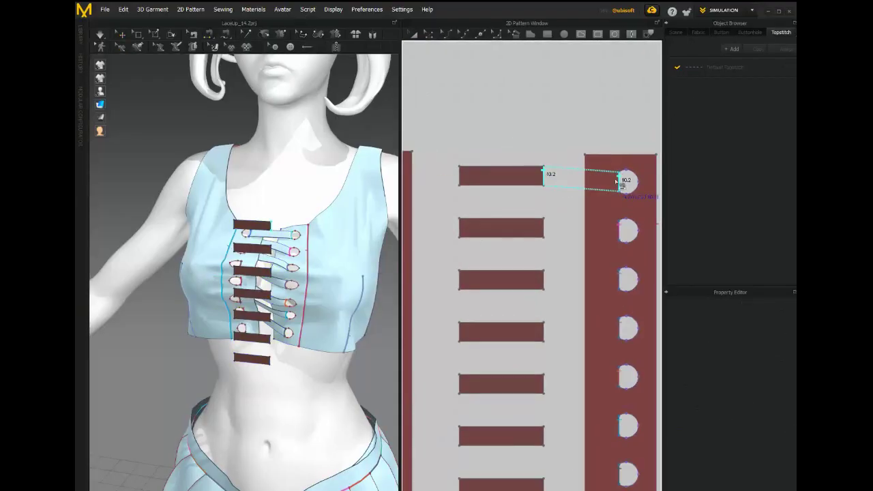
click(623, 182)
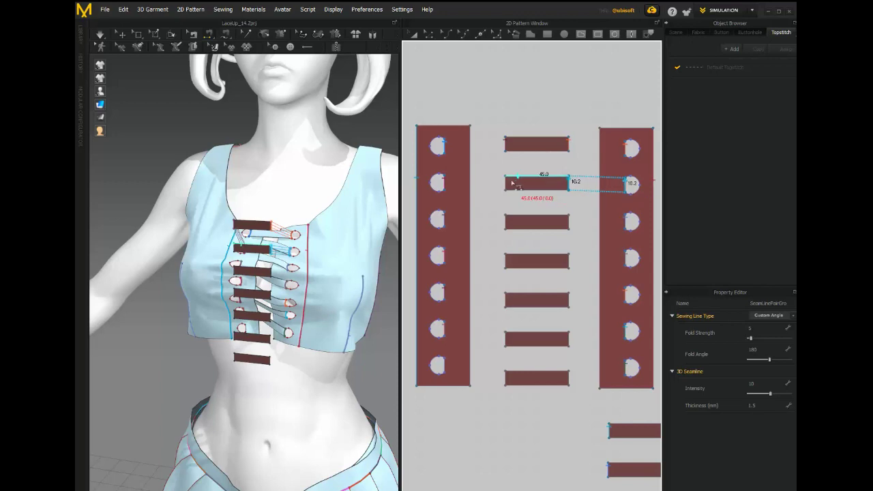
click(629, 223)
click(505, 222)
click(440, 256)
click(568, 260)
click(629, 258)
Sew the remaining lace strips through the sixth to opposite eyelets, completing the criss-cross.
click(568, 299)
click(629, 295)
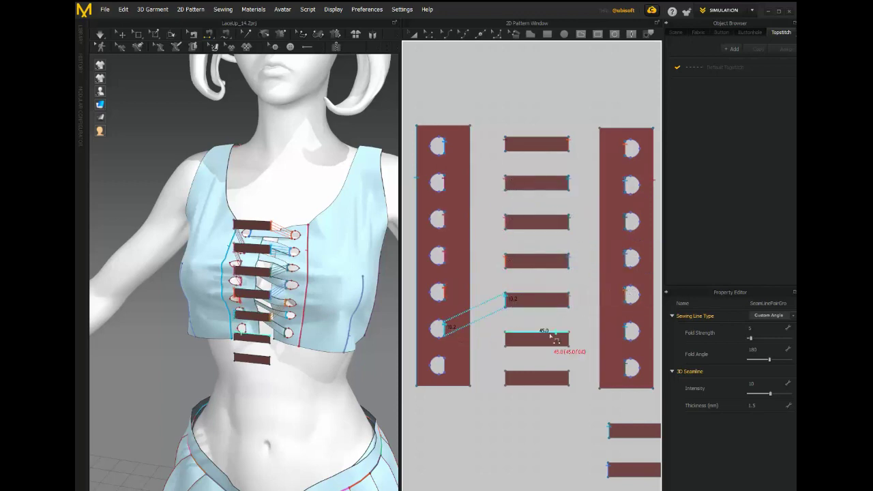
click(568, 339)
click(628, 332)
key(a)
click(536, 378)
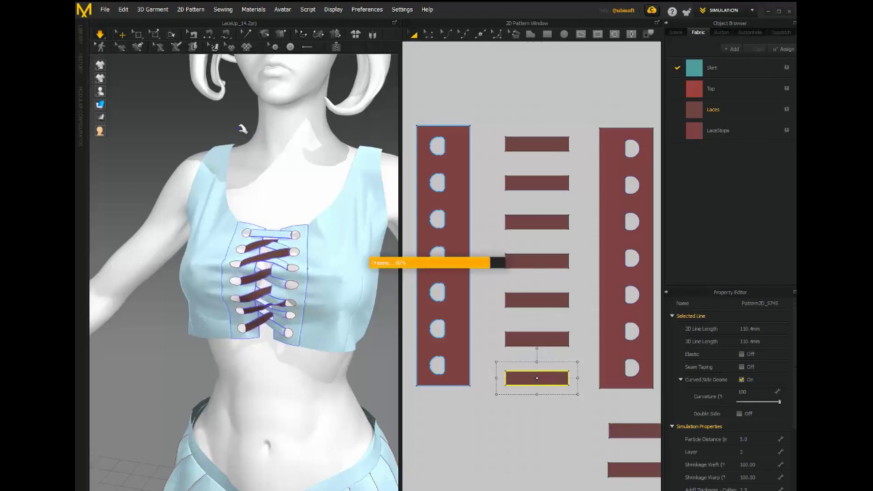
scroll(197, 137, up, 3)
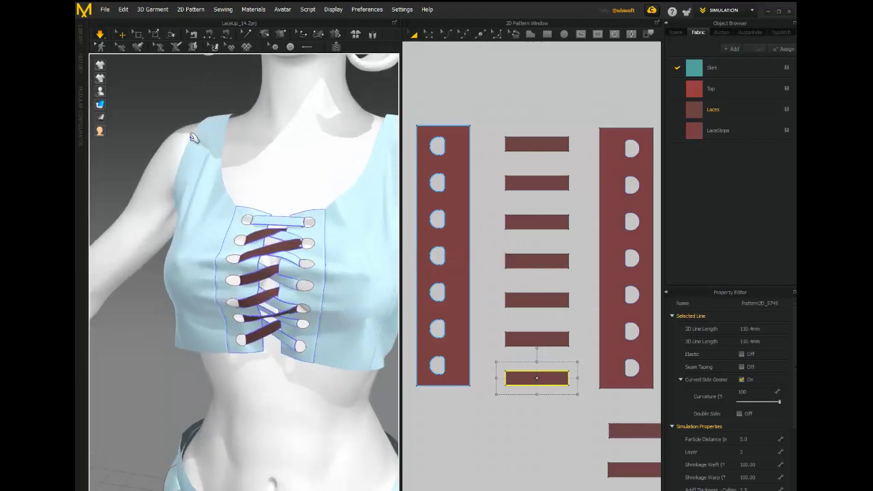
Run the simulation so the laces settle through the eyelets, then orbit to check them.
click(102, 35)
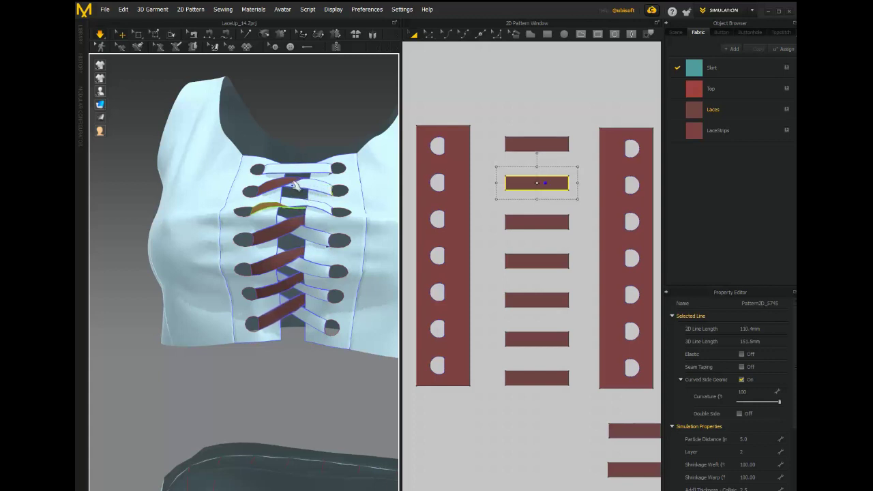
click(292, 183)
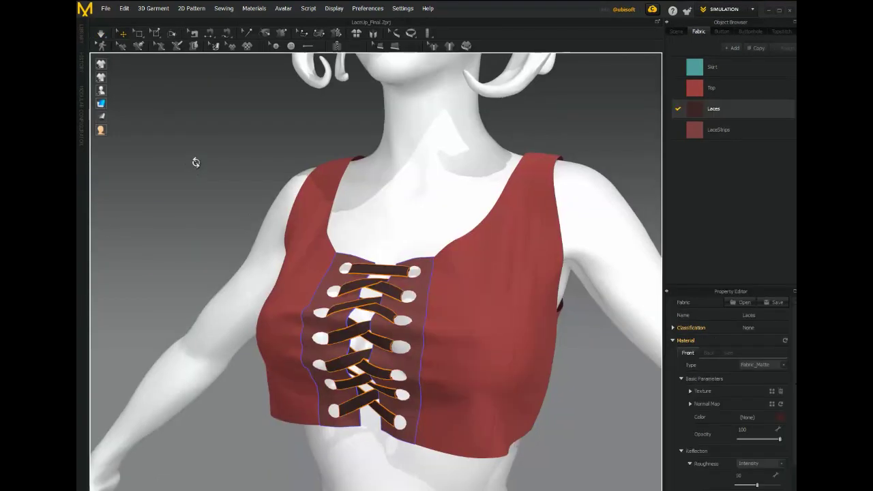
right_drag(196, 162, 89, 183)
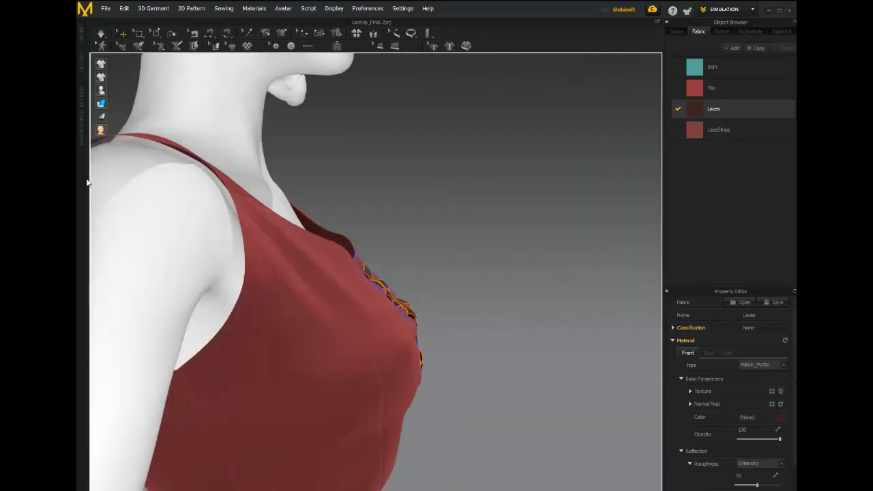
Recolour the Laces fabric to dark navy (#112136) from its Property Editor colour swatch.
right_drag(326, 186, 306, 184)
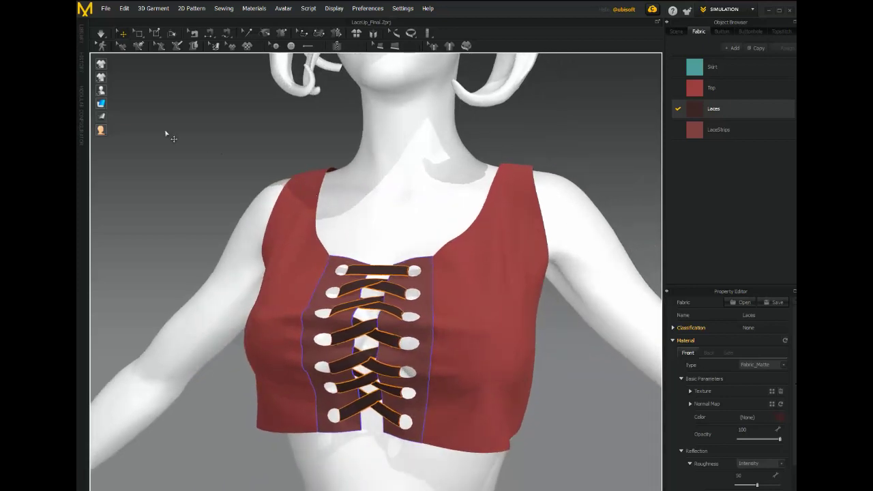
scroll(168, 137, up, 2)
scroll(168, 137, down, 3)
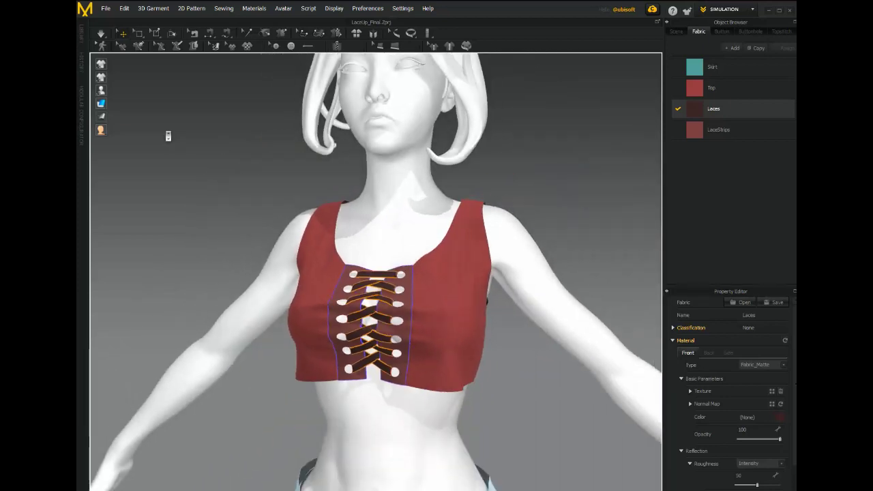
right_drag(167, 136, 177, 132)
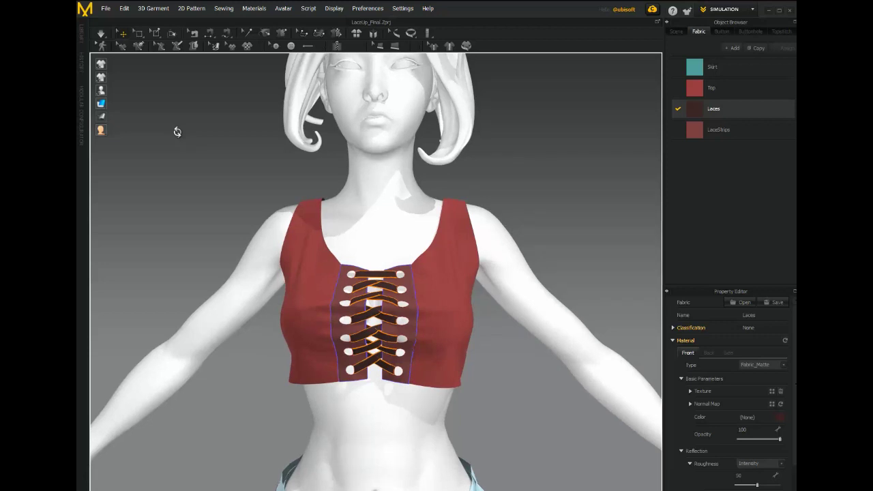
mouse_move(177, 132)
right_down()
mouse_move(137, 140)
mouse_move(143, 152)
mouse_move(169, 146)
right_up()
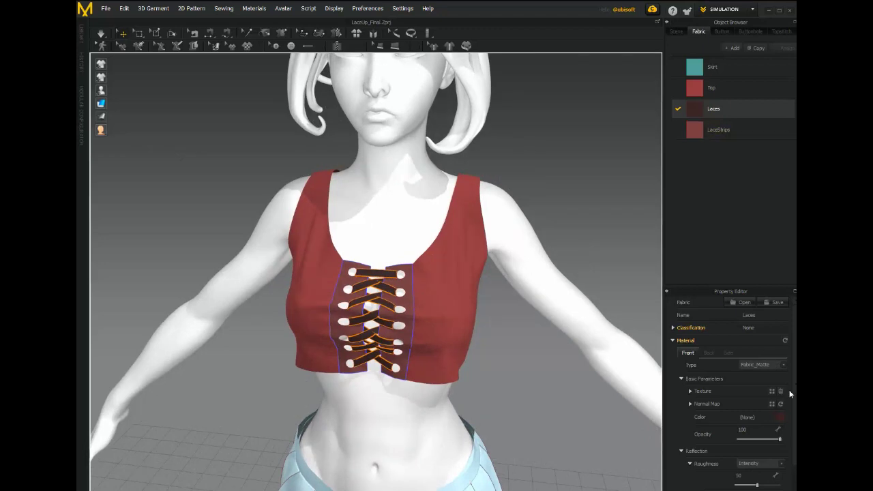
click(781, 417)
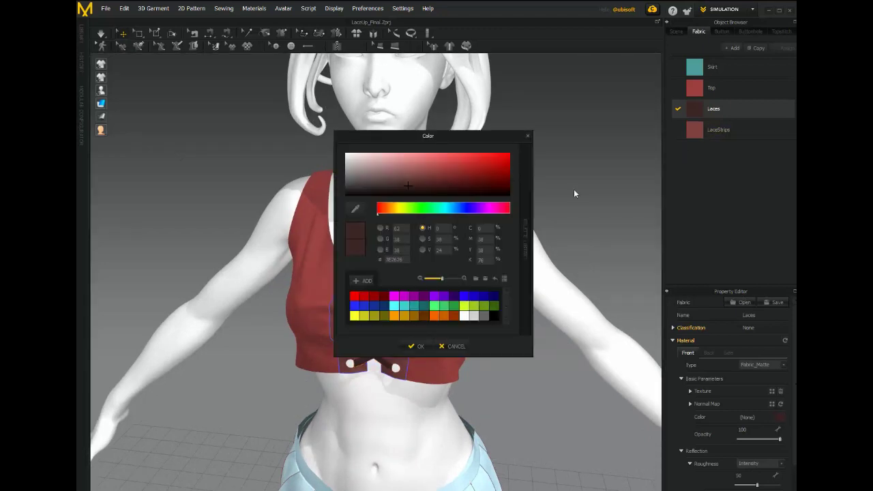
click(623, 195)
drag(624, 196, 583, 215)
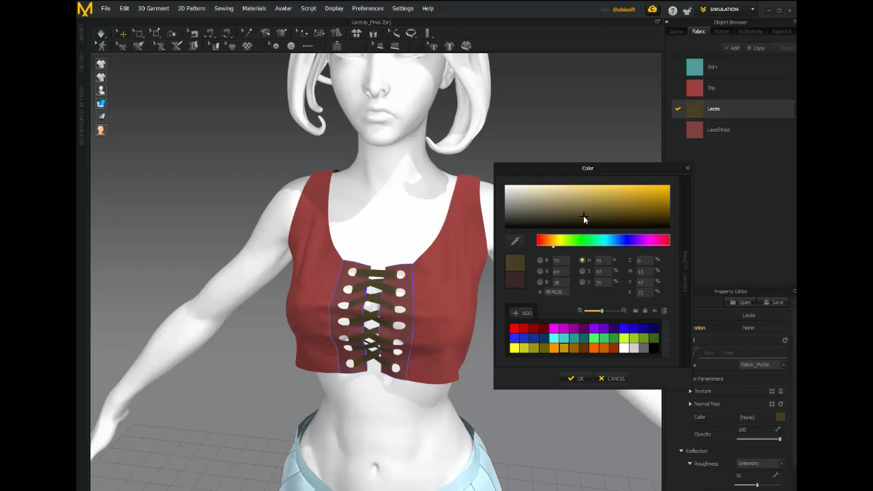
click(544, 338)
drag(639, 213, 619, 218)
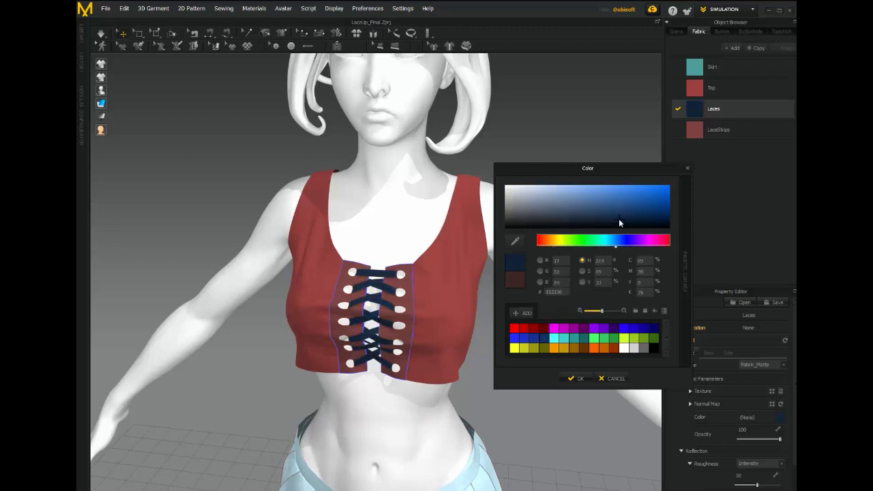
click(579, 378)
right_drag(522, 203, 526, 185)
scroll(526, 184, up, 3)
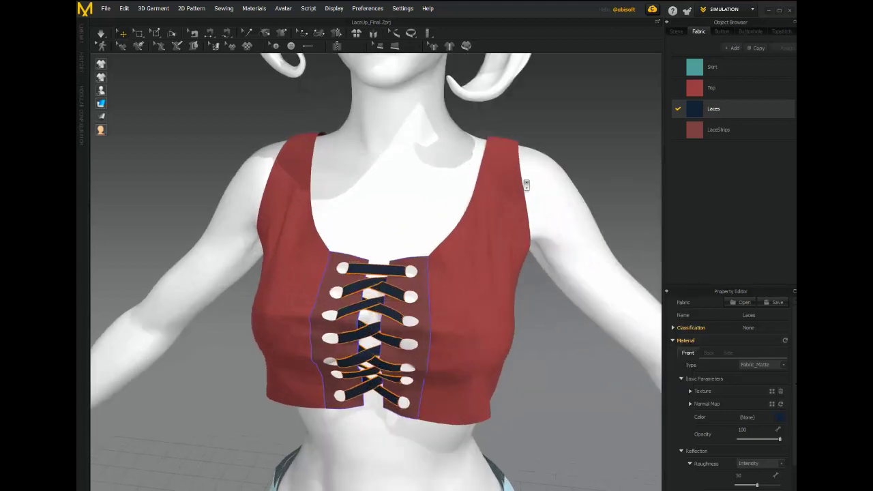
right_drag(568, 135, 547, 119)
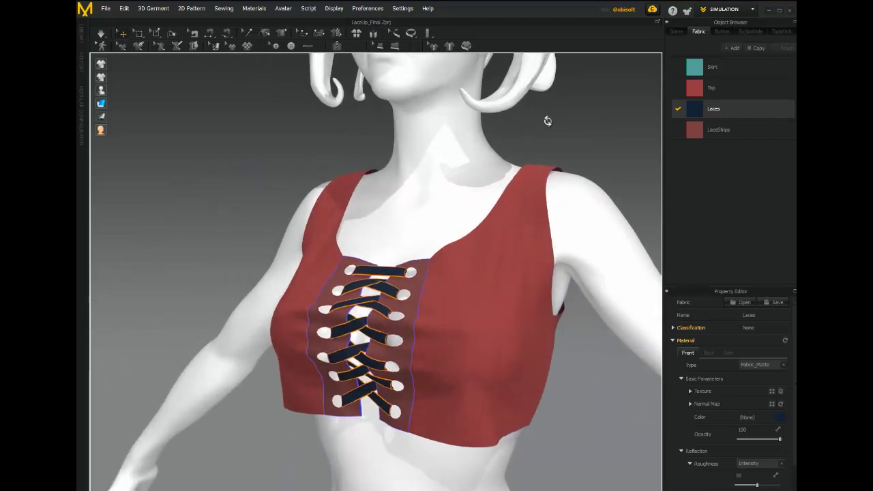
right_drag(604, 132, 577, 145)
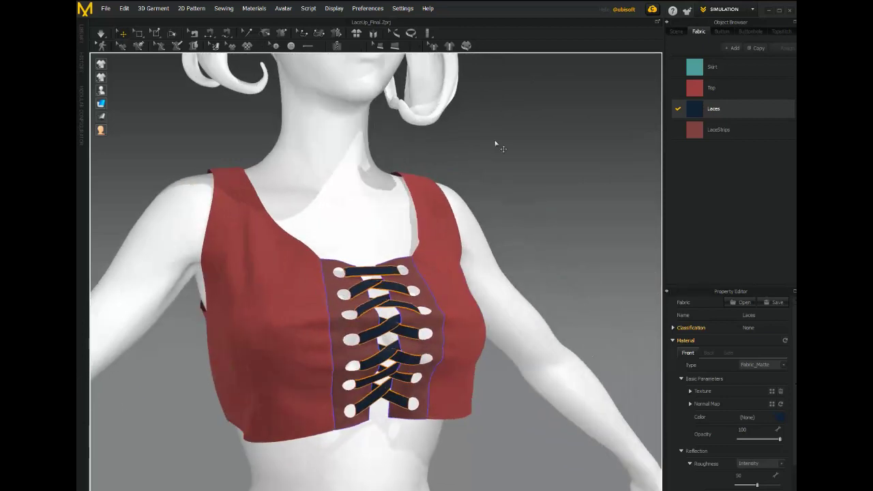
right_drag(498, 146, 472, 145)
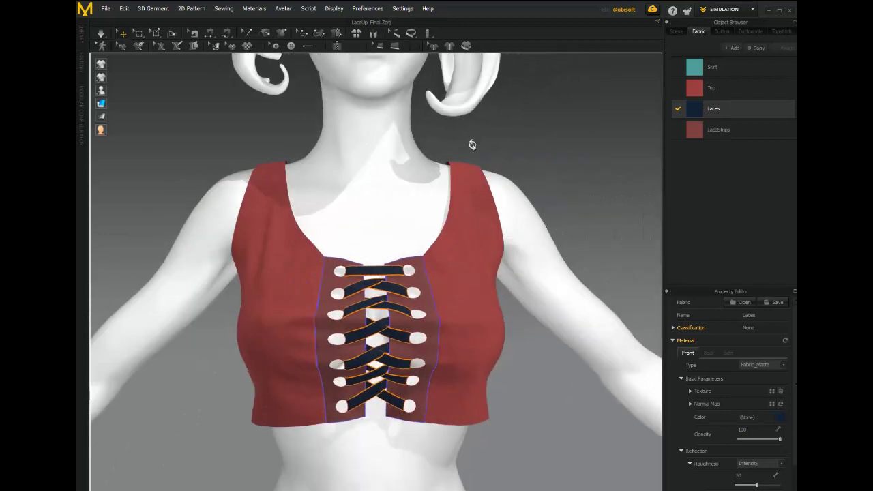
scroll(472, 145, down, 6)
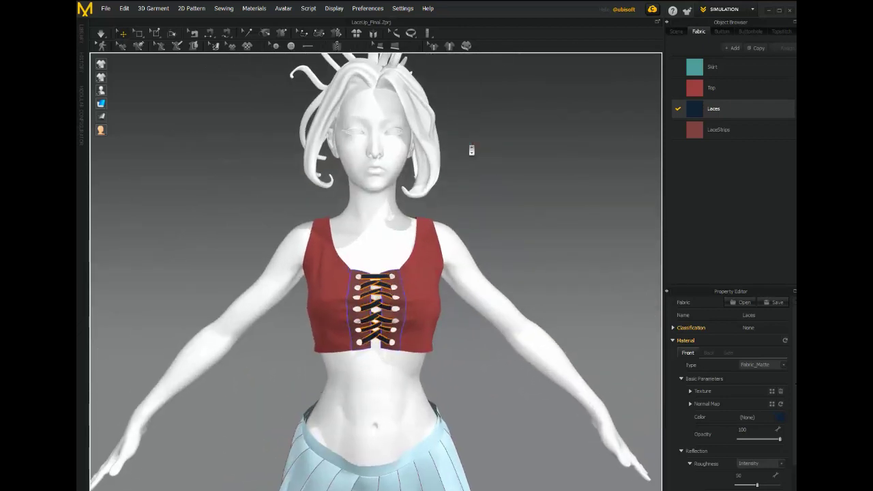
right_drag(472, 149, 585, 159)
scroll(608, 154, up, 5)
scroll(585, 160, down, 5)
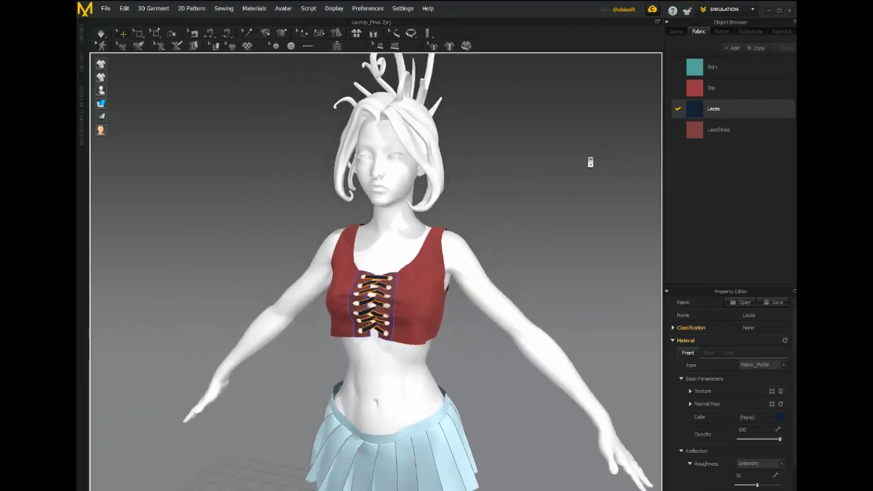
scroll(589, 161, down, 1)
right_drag(589, 154, 579, 162)
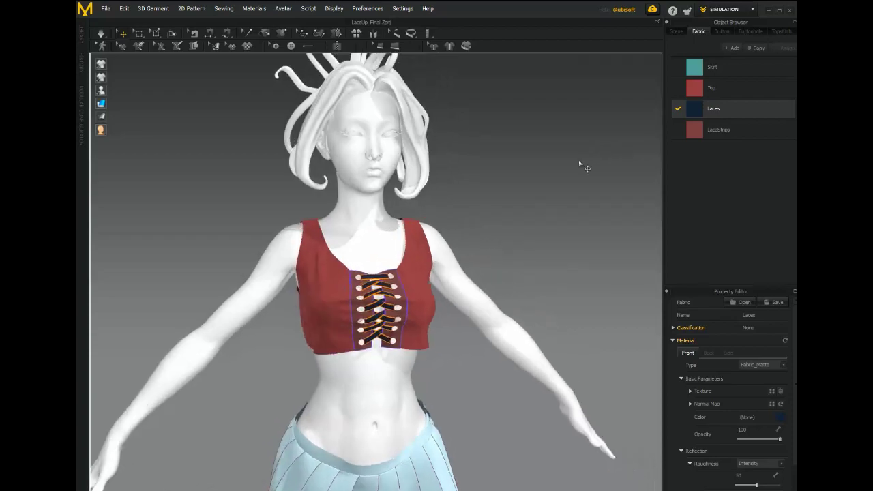